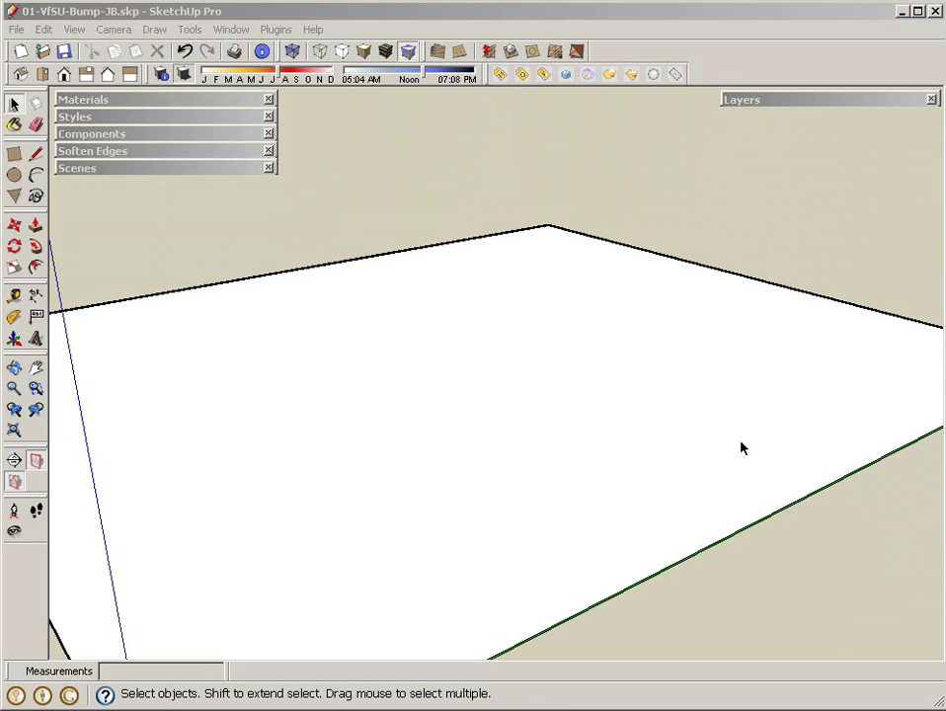
Pick the TILES material from the In Model materials list.
left_click(143, 101)
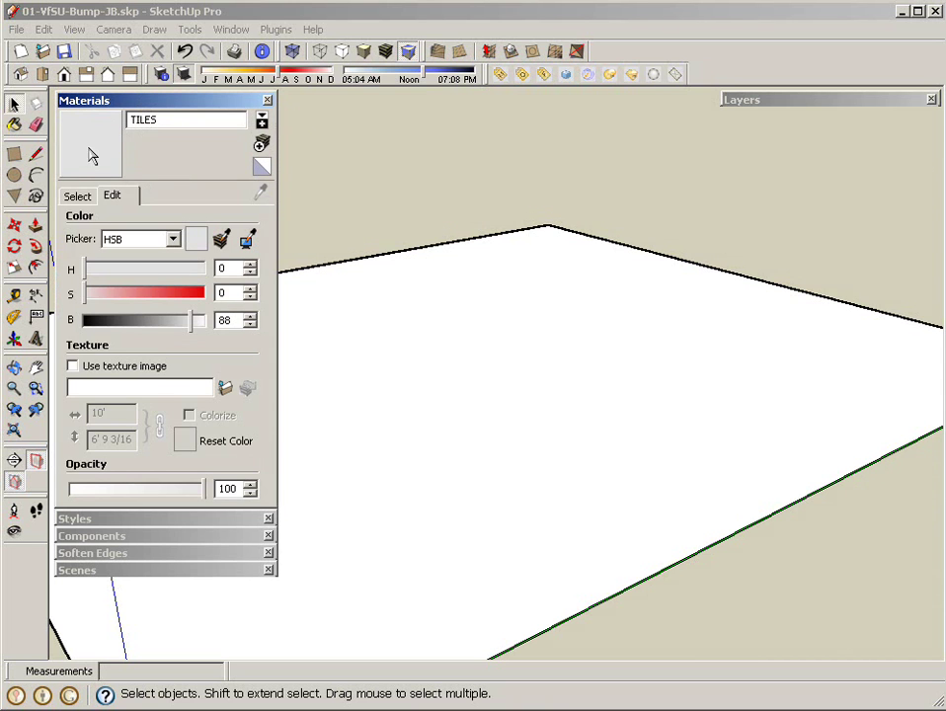
left_click(79, 196)
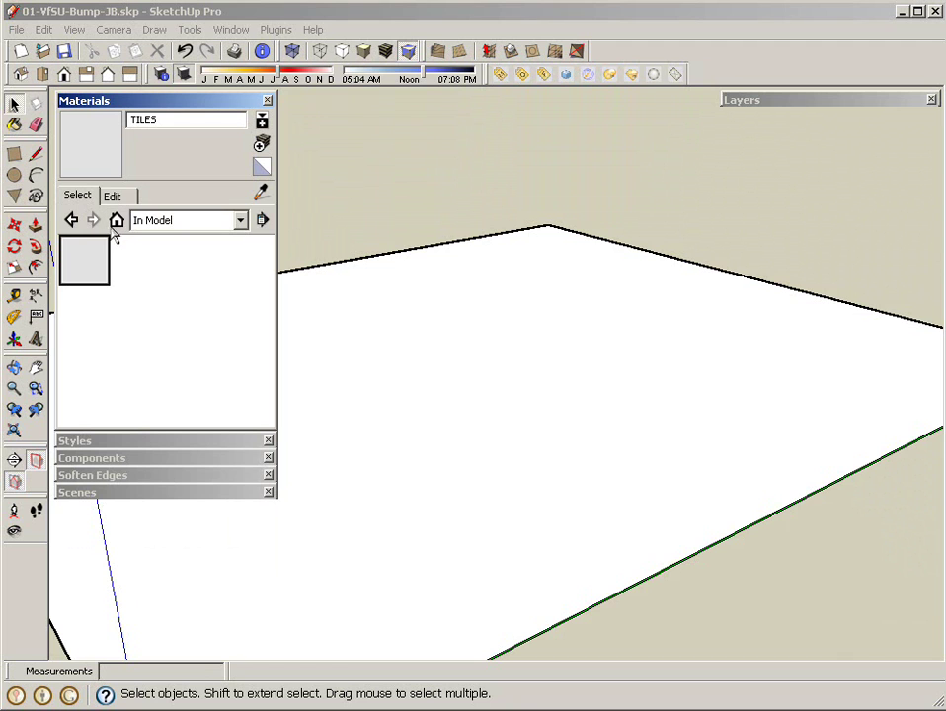
left_click(77, 271)
key("alt")
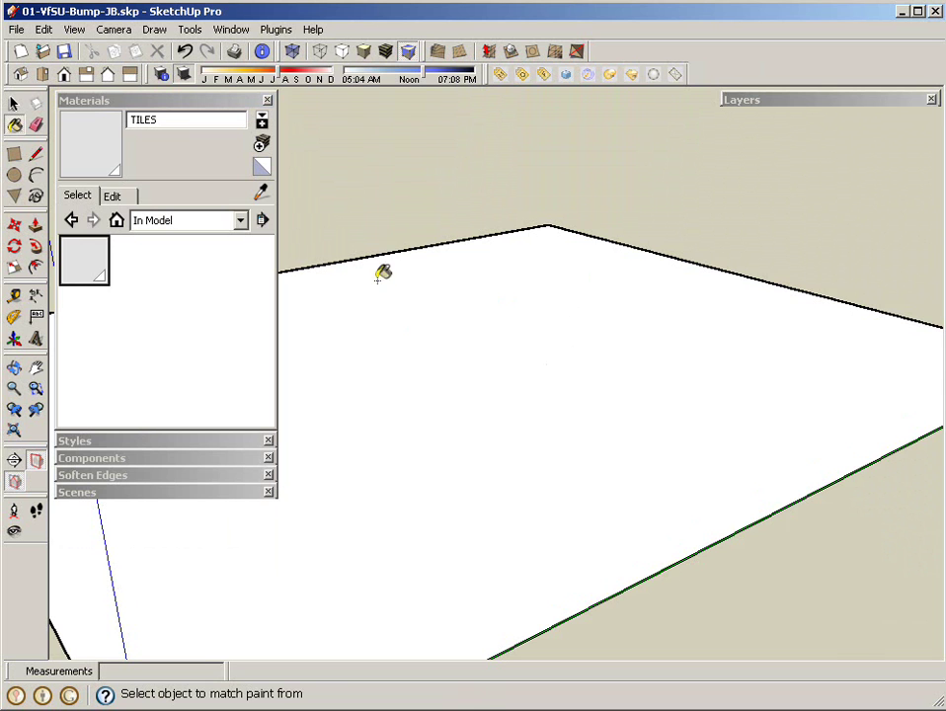
Make a V-Ray test render of the untextured grey plane and close the frame buffer.
left_click(14, 103)
left_click(584, 324)
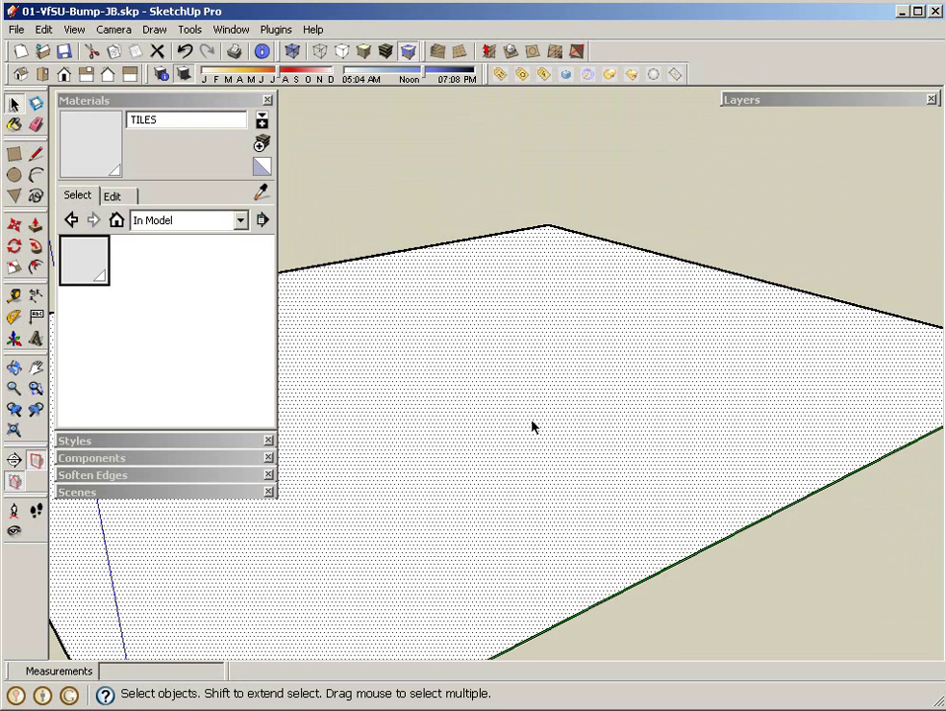
left_click(517, 138)
left_click(567, 75)
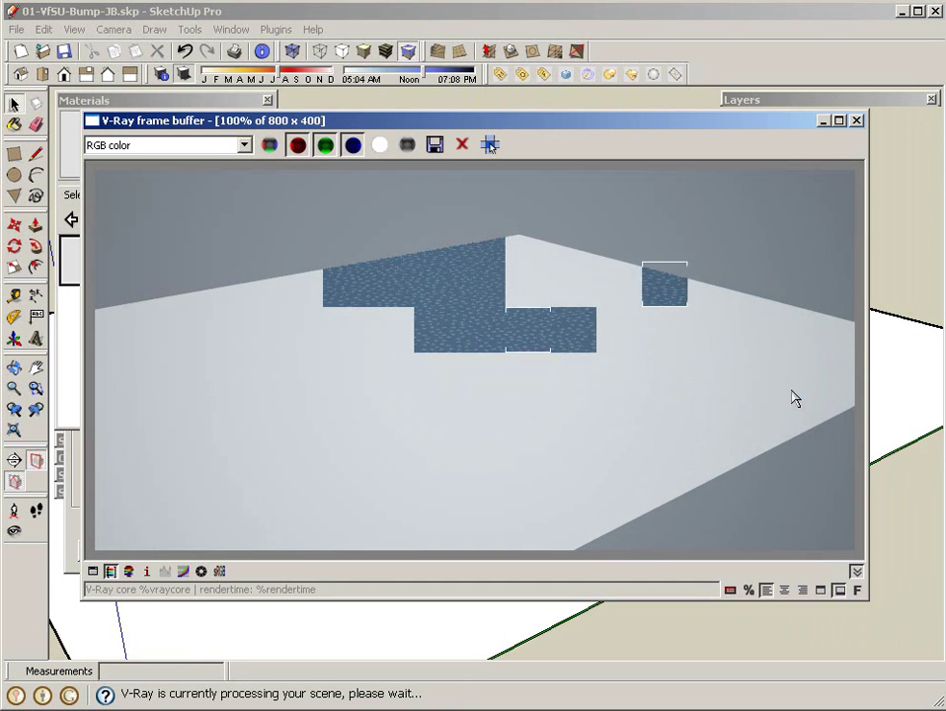
left_click(856, 121)
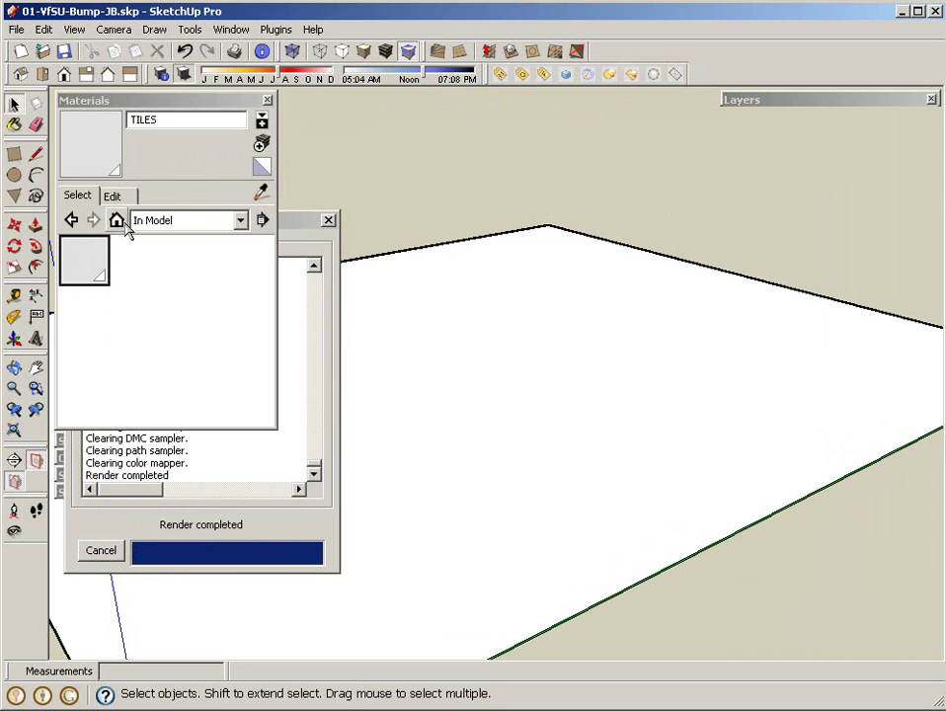
Load stone_paving_01.jpg from the course folder as the TILES texture image.
left_click(113, 195)
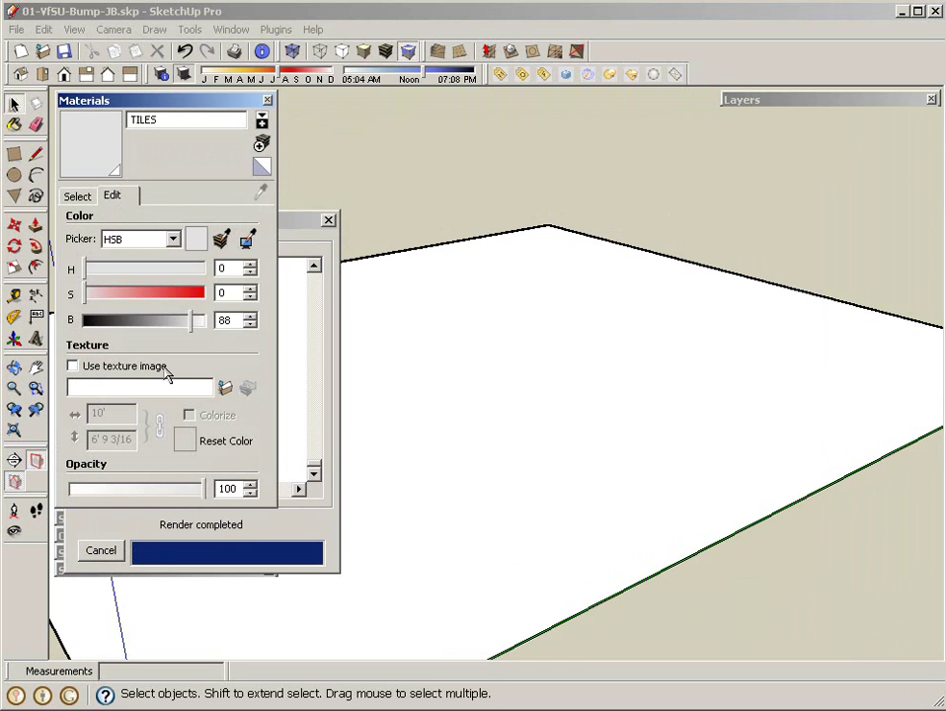
left_click(225, 387)
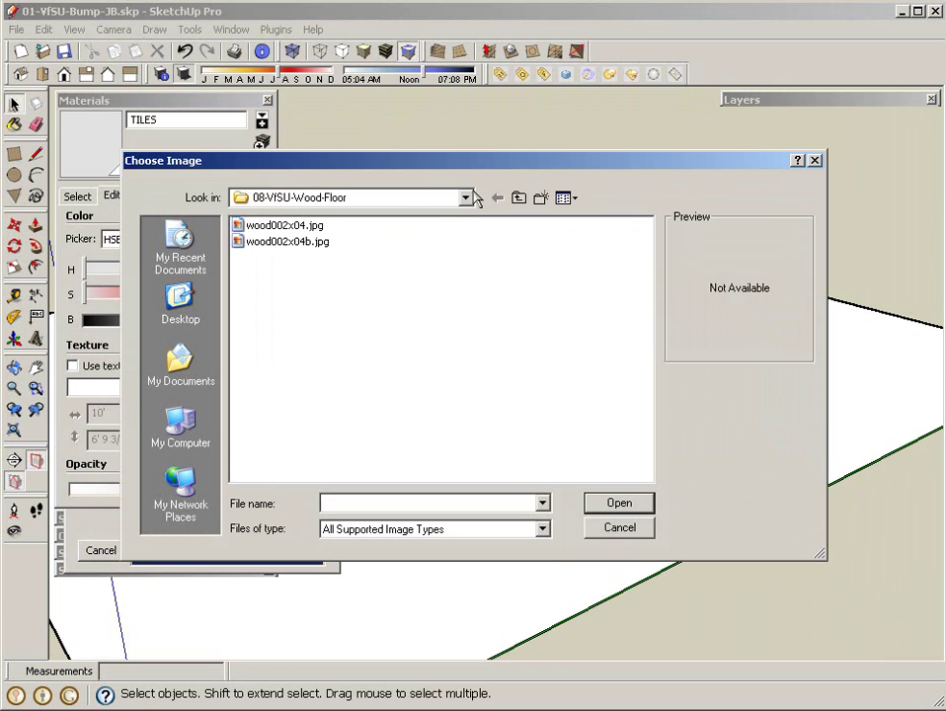
left_click(415, 199)
left_click(297, 445)
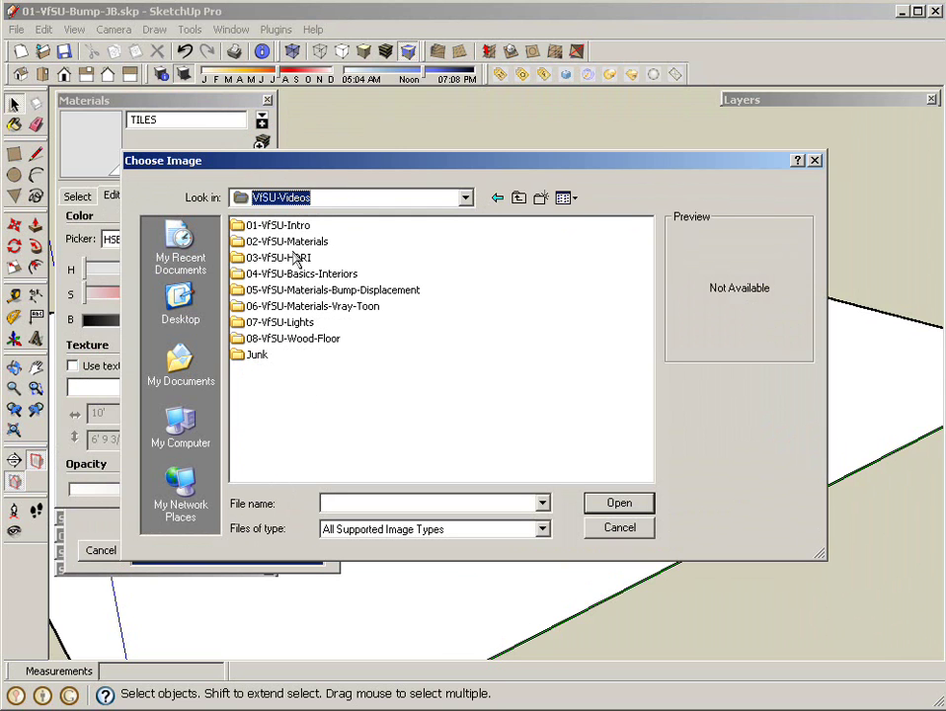
double_click(292, 291)
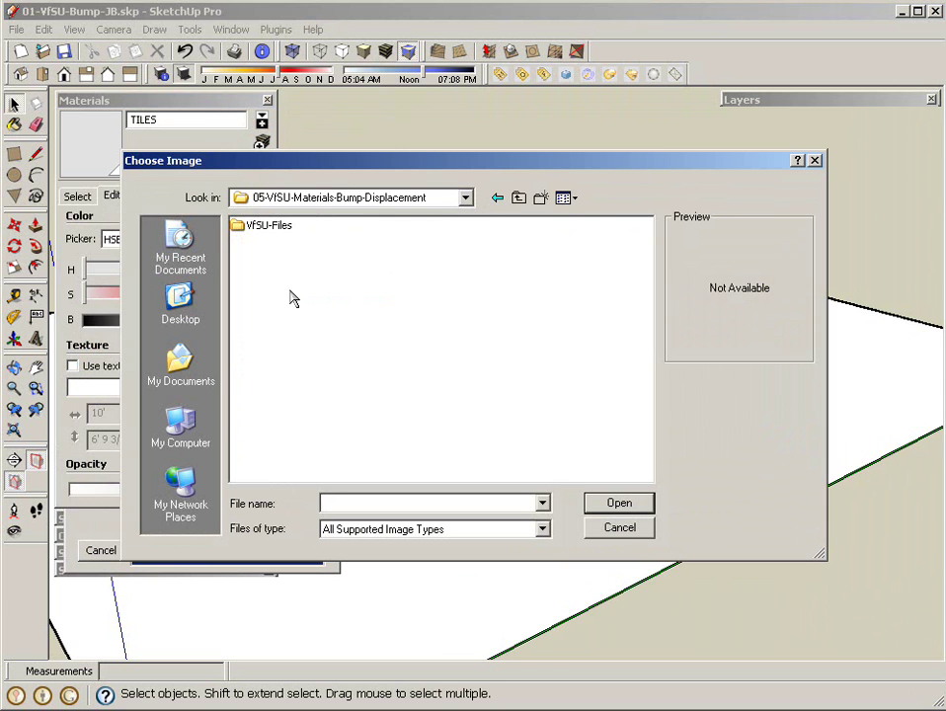
double_click(269, 229)
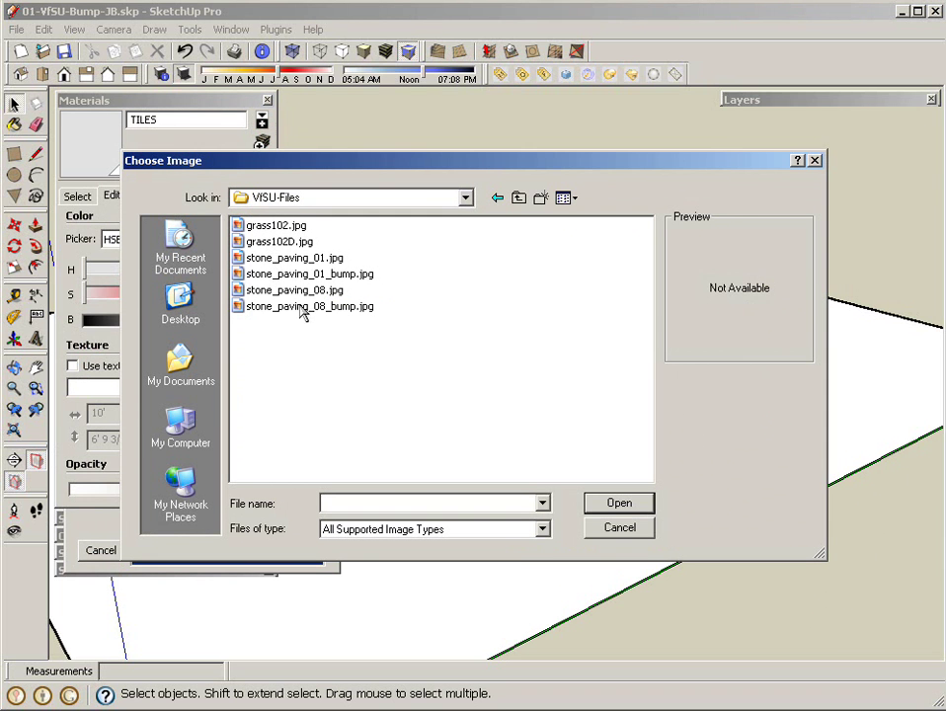
left_click(292, 258)
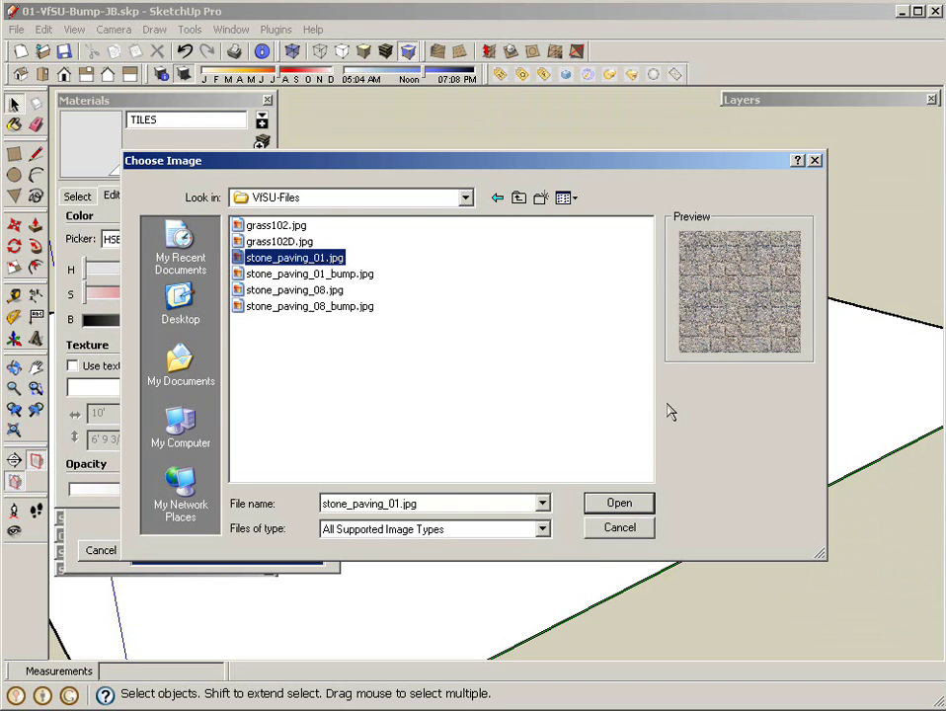
left_click(624, 509)
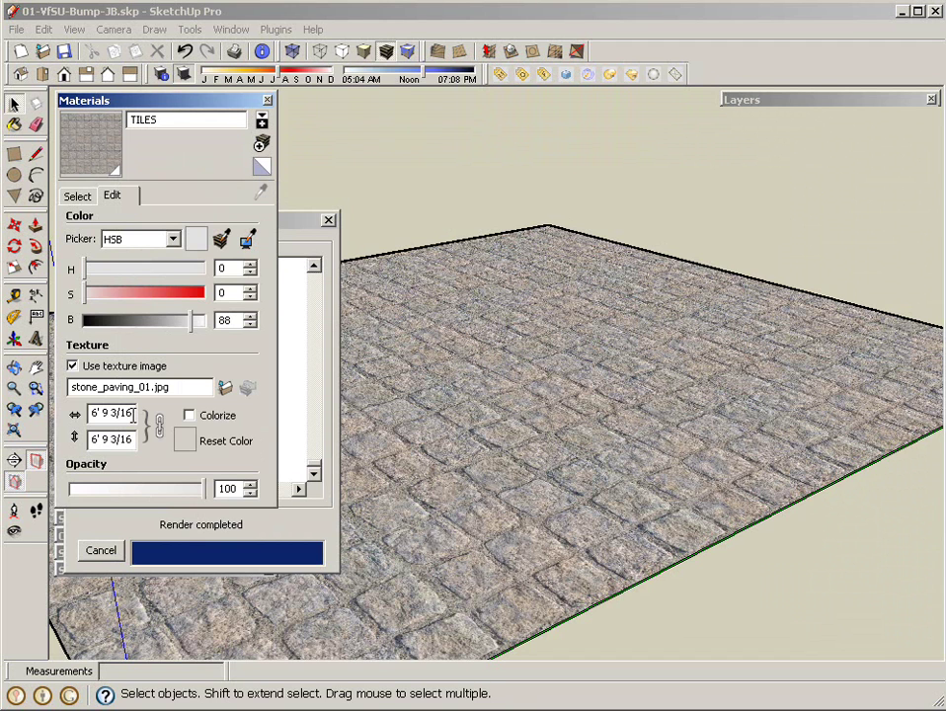
Set the texture width to 8' and start a V-Ray render of the paved plane.
left_click_drag(133, 414, 90, 414)
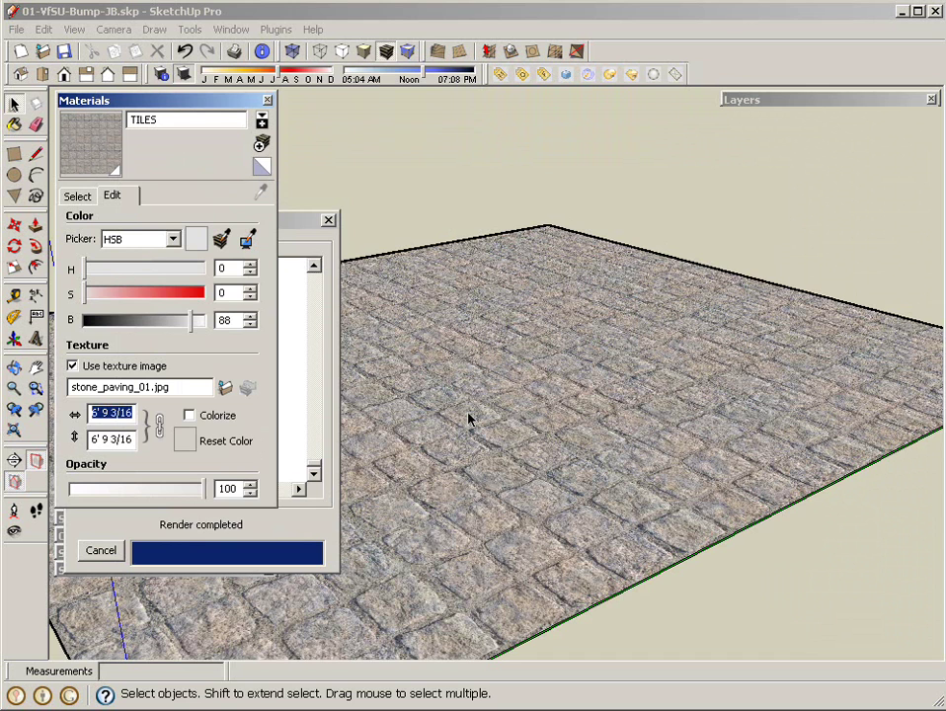
type("8'")
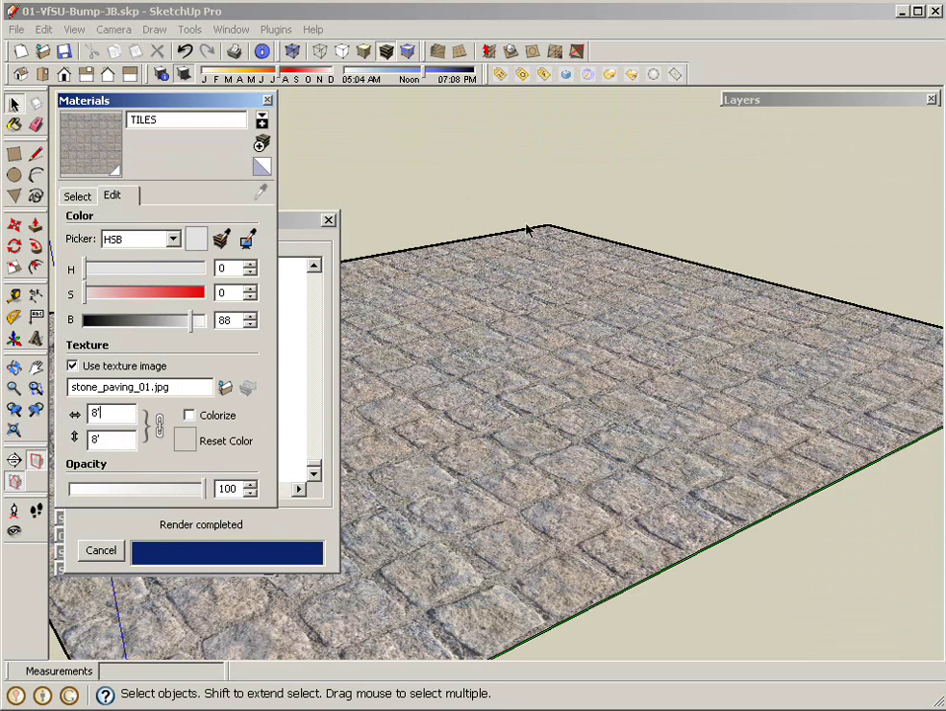
left_click(565, 76)
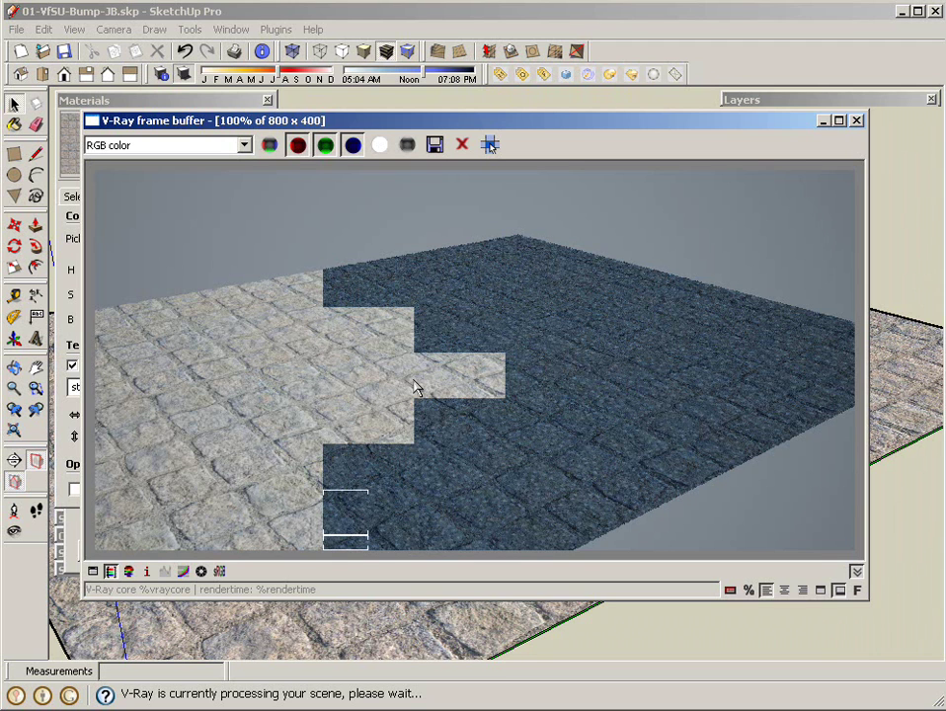
Close the frame buffer to cancel the in-progress stone-paving render.
left_click(856, 121)
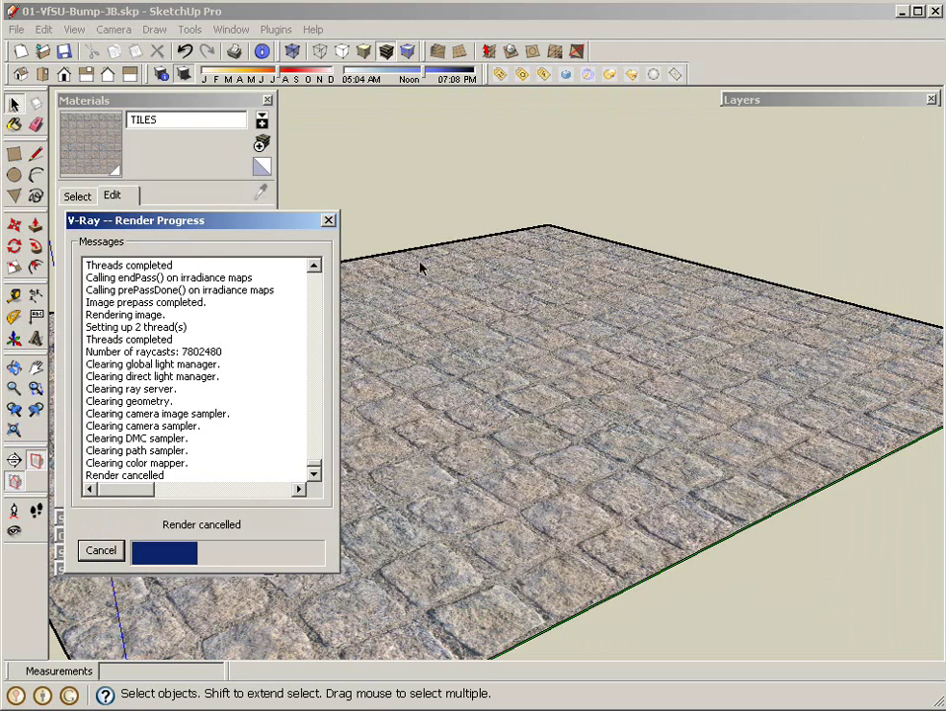
Open the V-Ray Material Editor on TILES, refresh its preview and expand the Maps rollout.
left_click(328, 220)
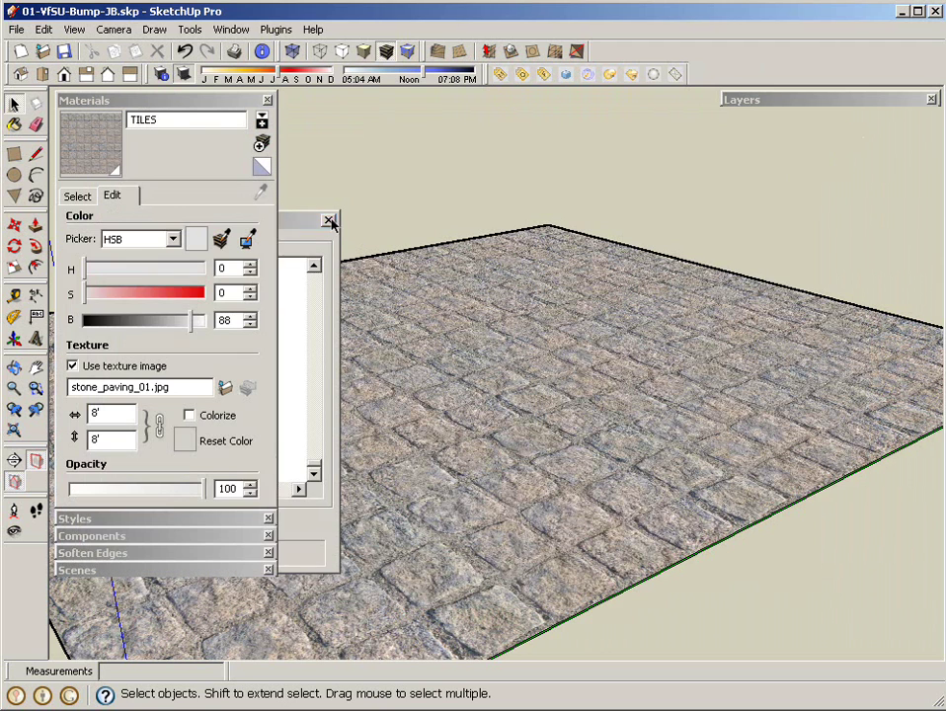
left_click(182, 102)
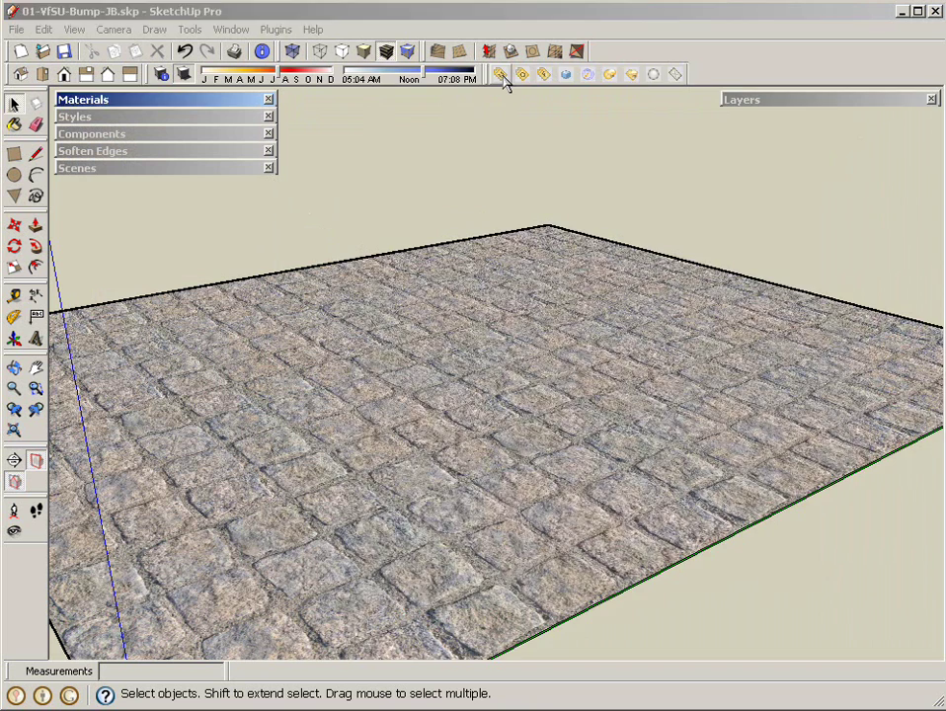
left_click(501, 76)
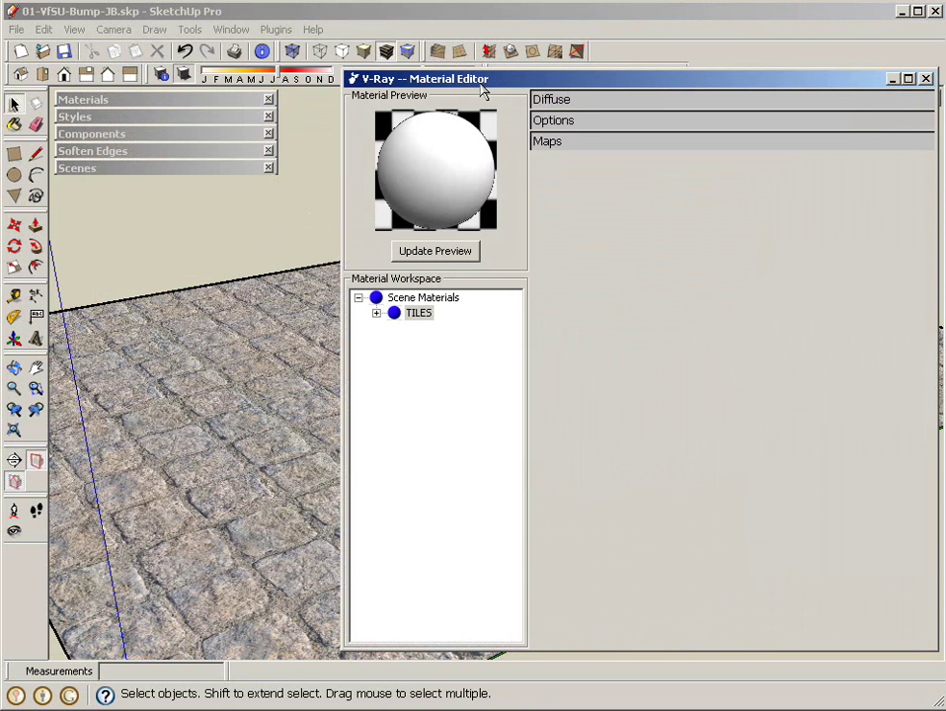
left_click_drag(481, 84, 475, 88)
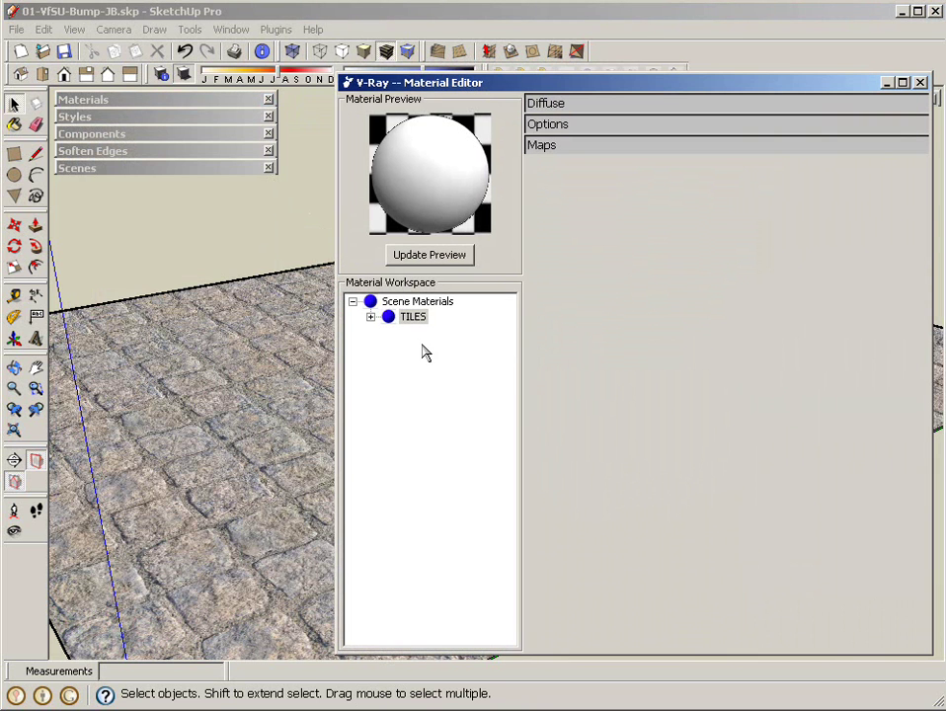
left_click(437, 260)
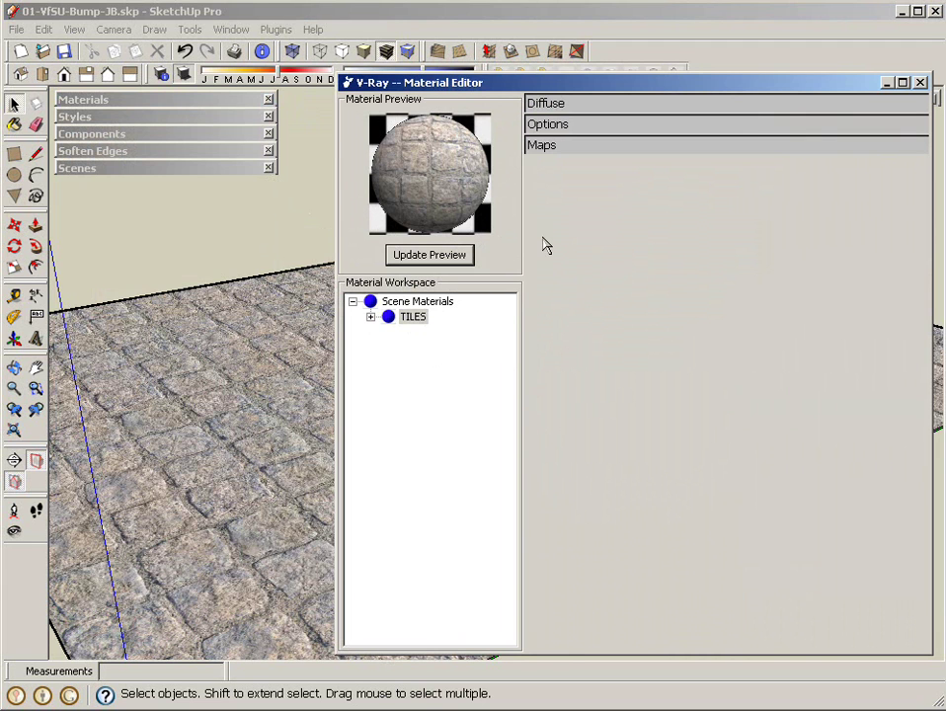
left_click(593, 148)
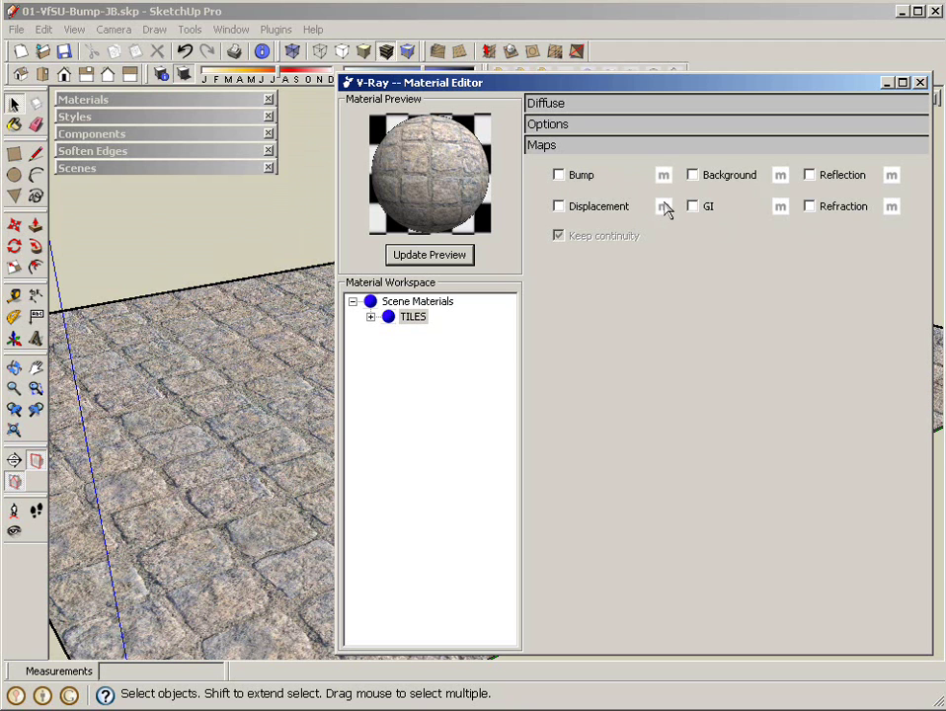
Enable the Bump map on TILES and set its texture type to Bitmap.
left_click(559, 176)
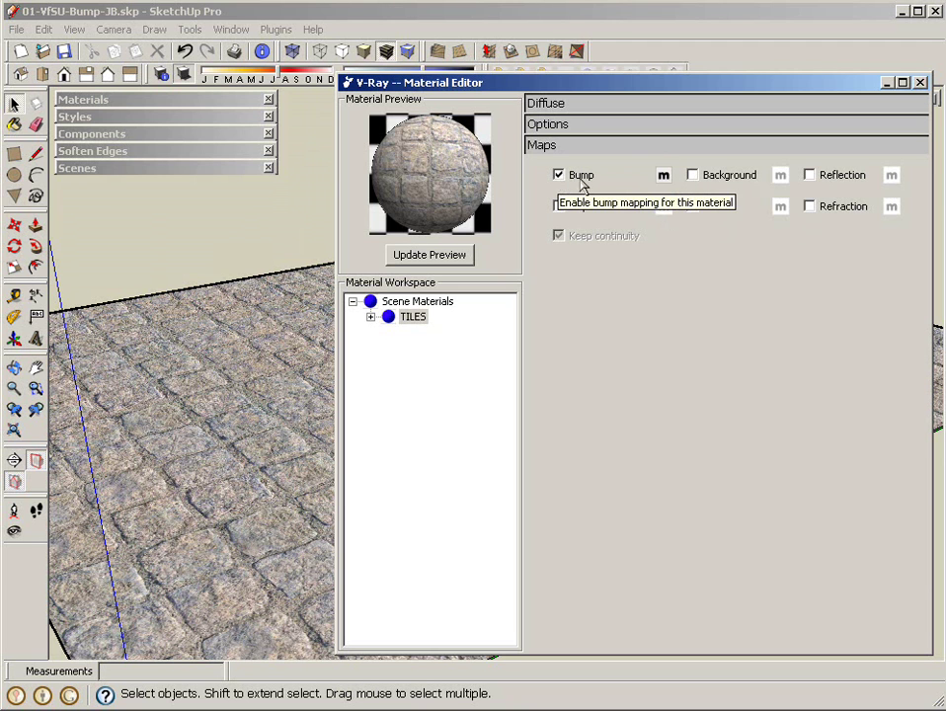
left_click(664, 176)
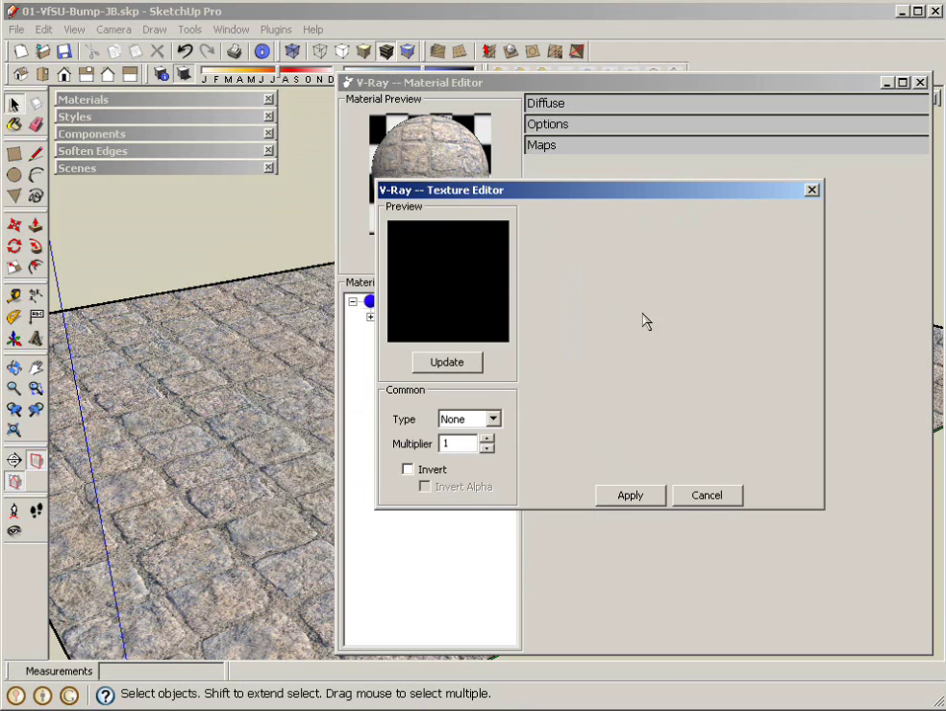
left_click(491, 420)
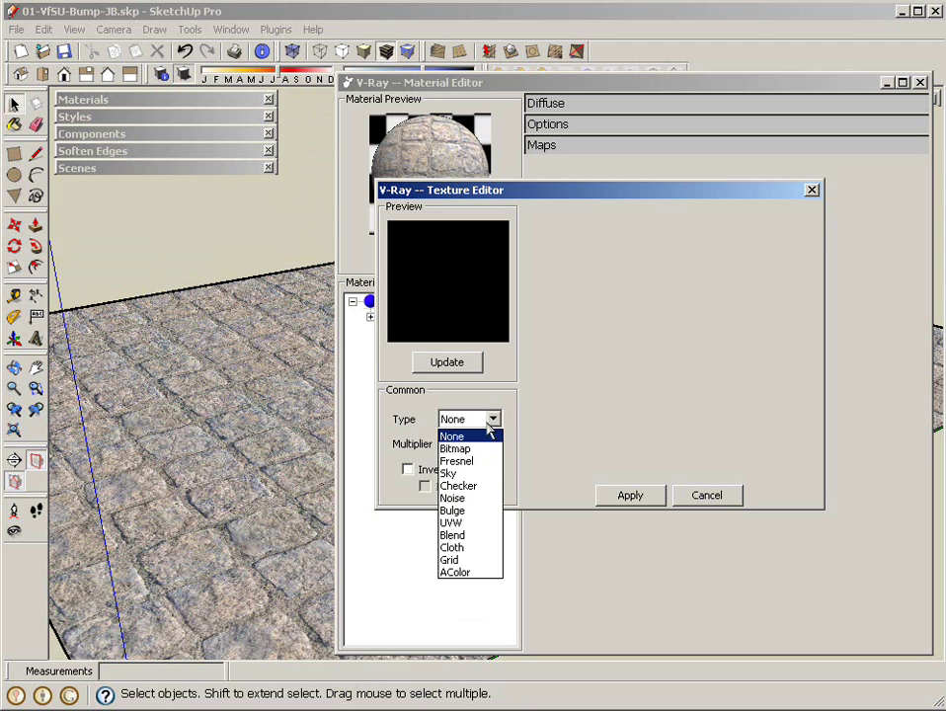
left_click(467, 451)
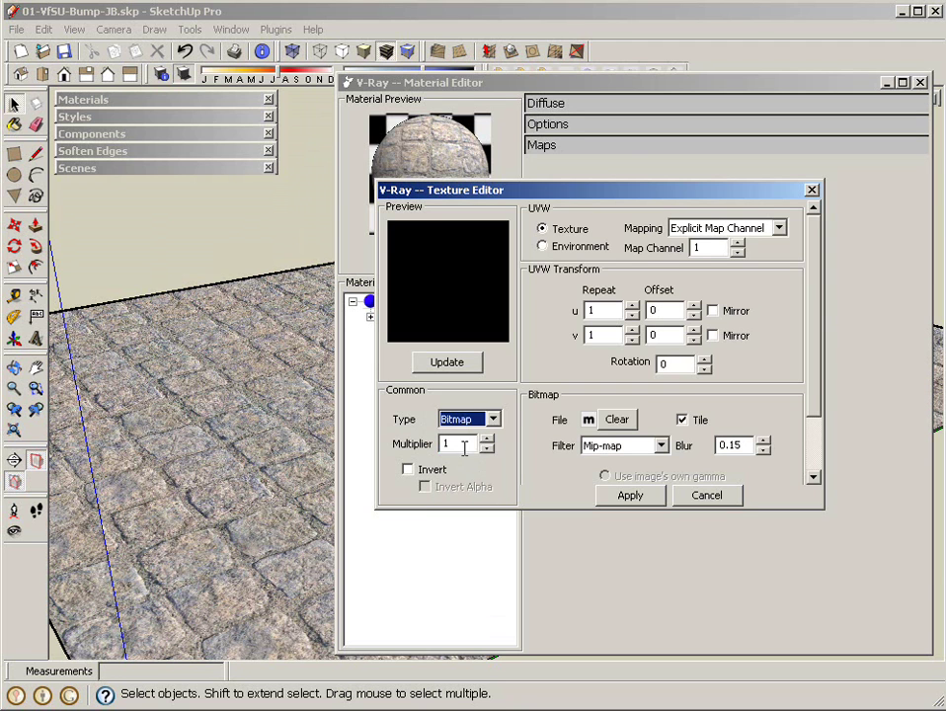
Load stone_paving_01_bump.jpg from VfSU-Files as the bump bitmap.
left_click(588, 421)
left_click(285, 191)
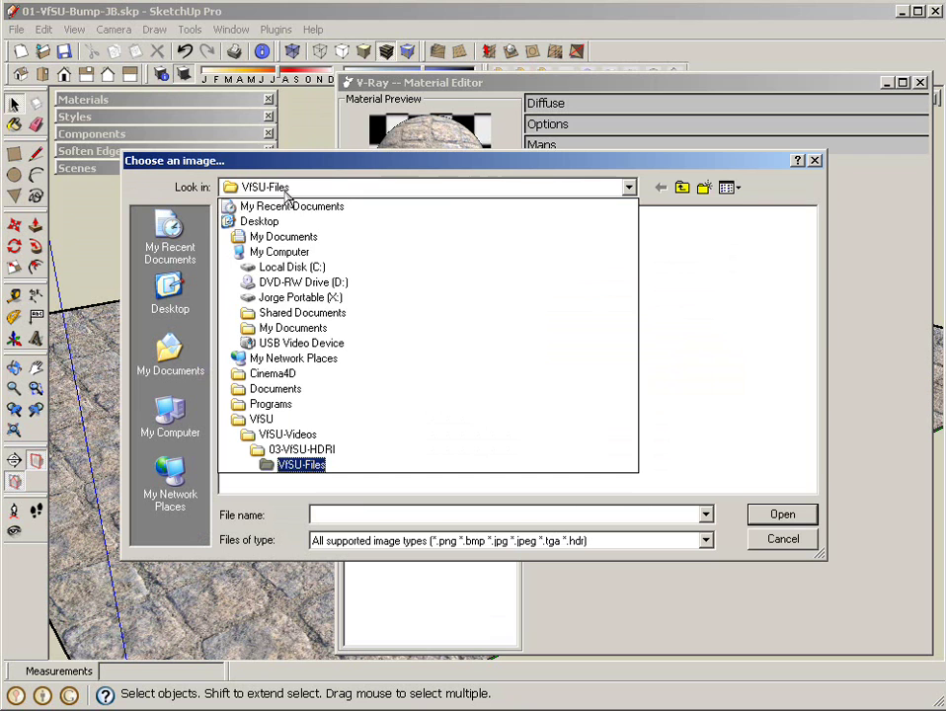
left_click(292, 439)
double_click(278, 280)
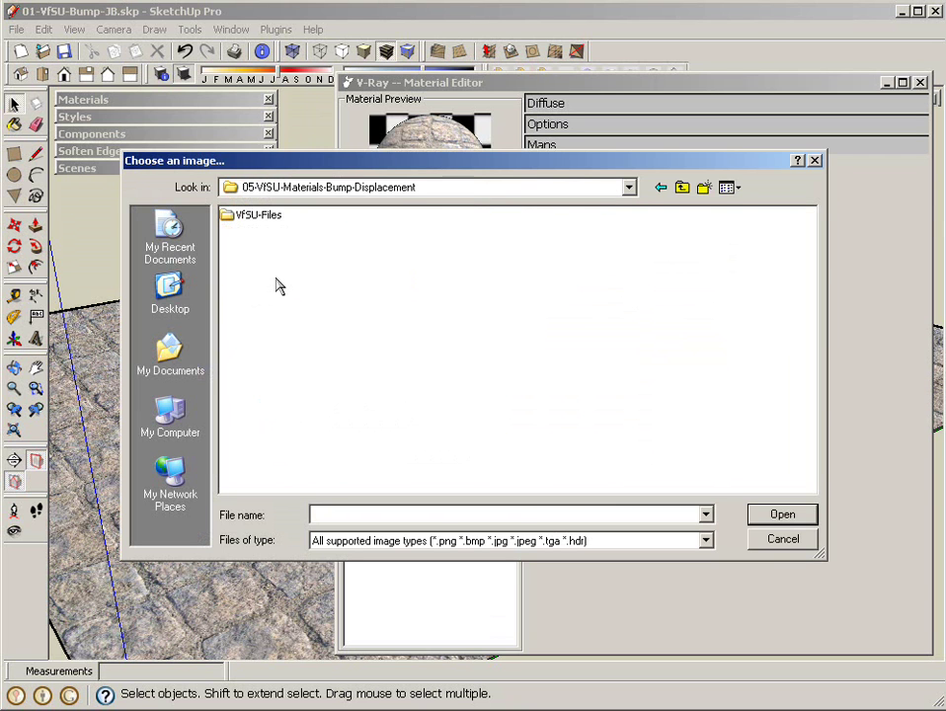
double_click(256, 217)
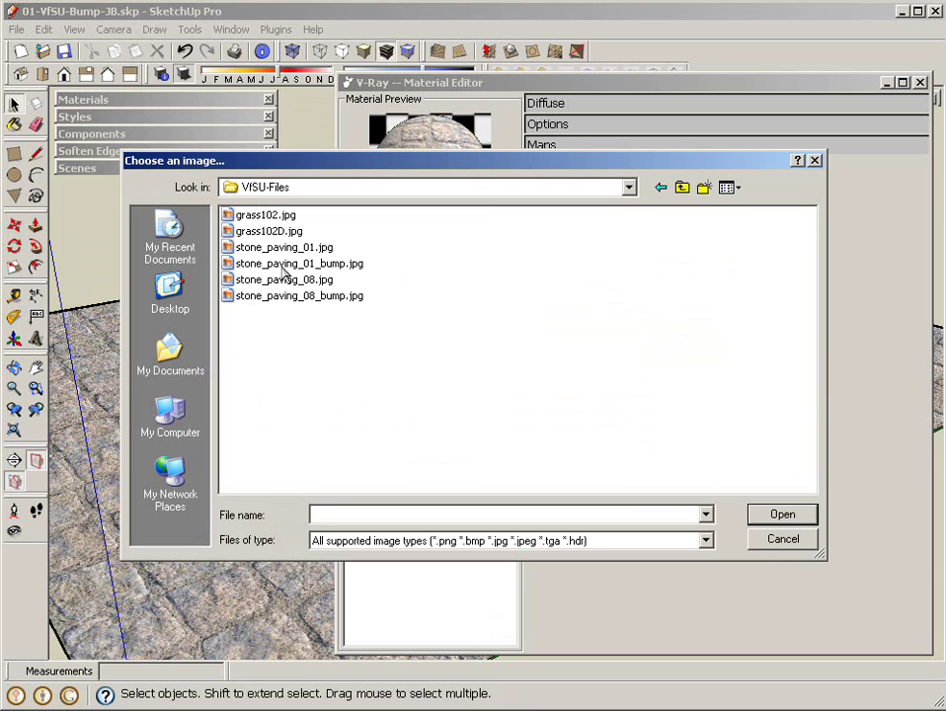
left_click(258, 264)
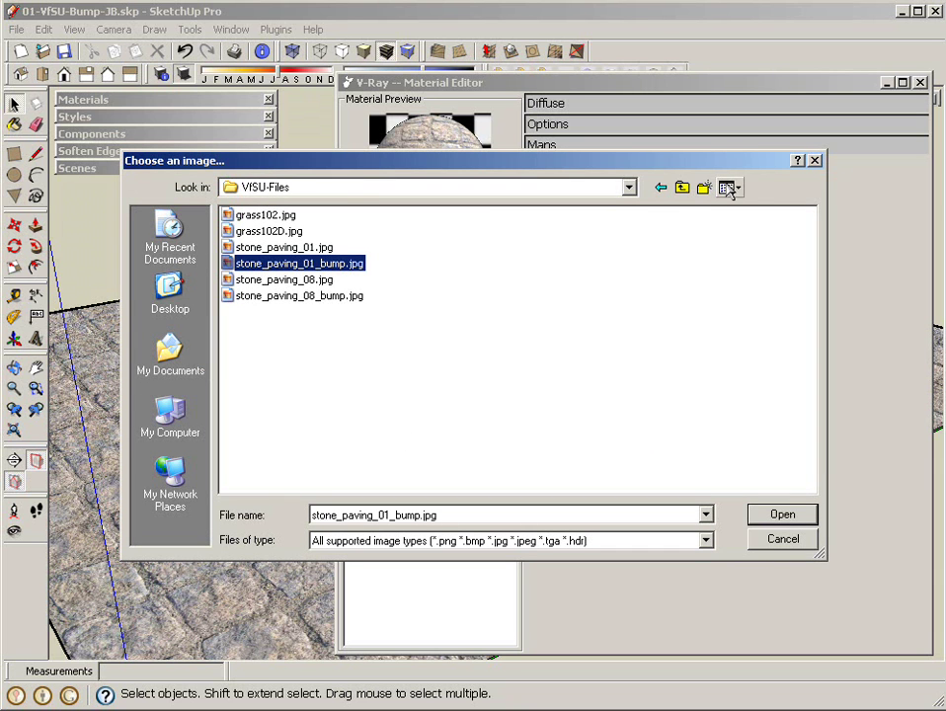
left_click(782, 515)
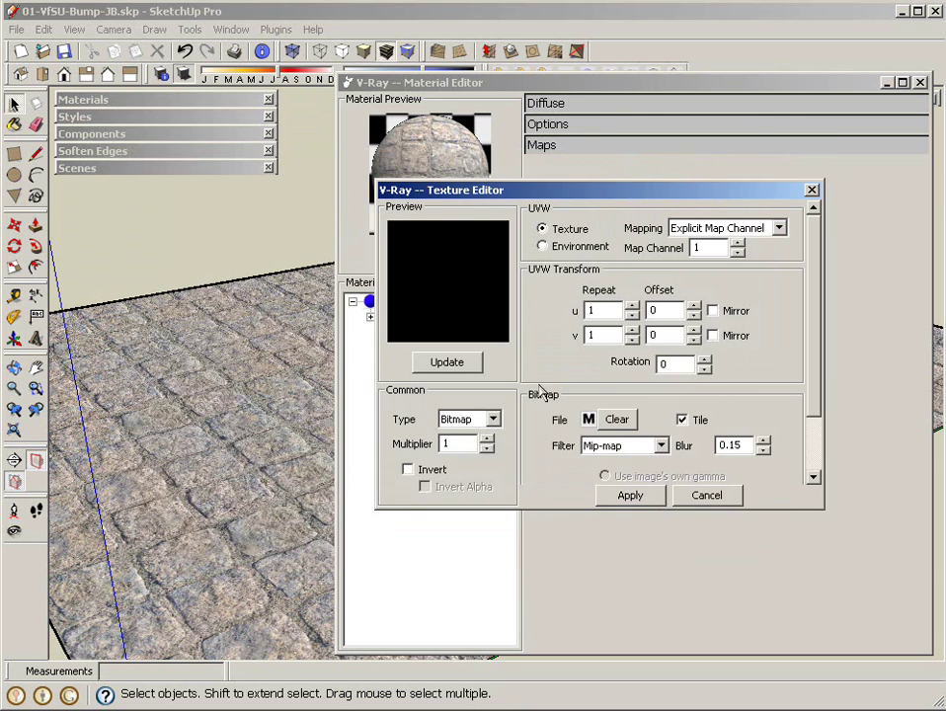
Update and apply the bump bitmap, then show the TILES material settings again.
left_click(447, 362)
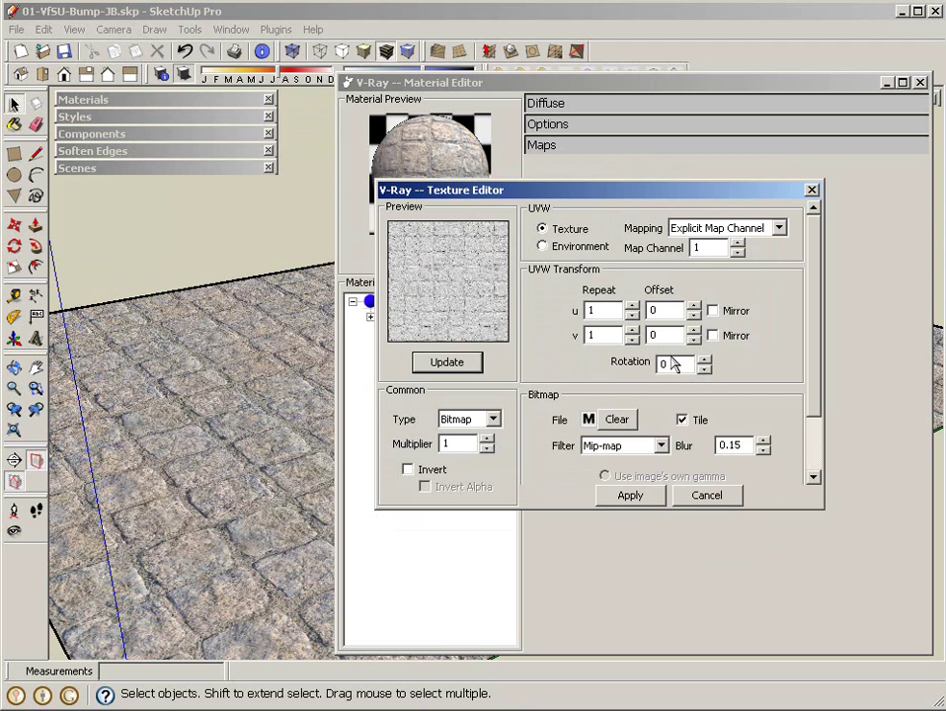
left_click(630, 494)
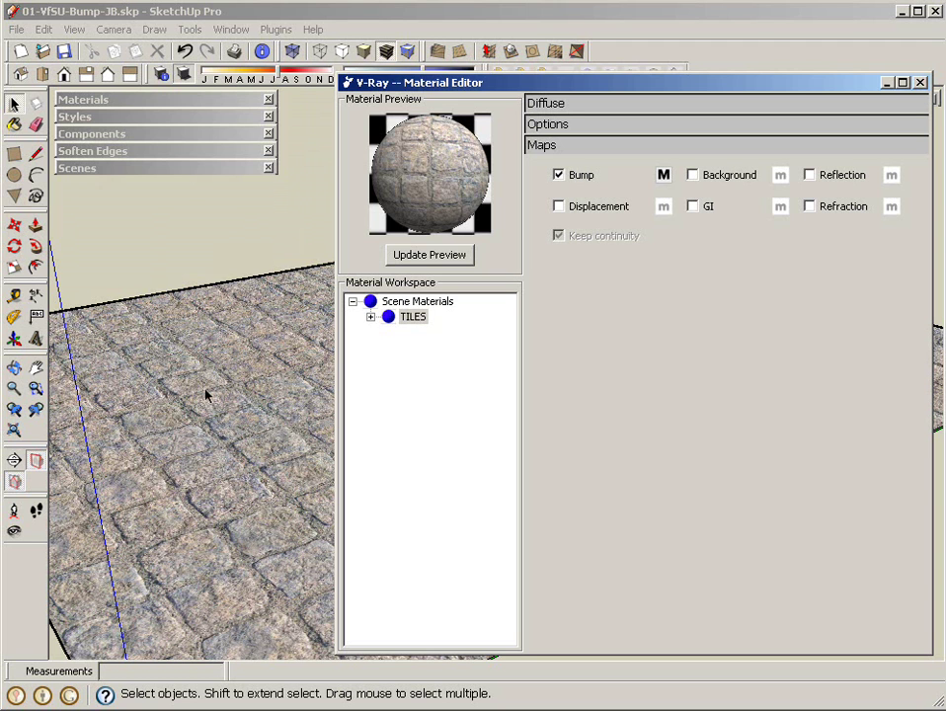
left_click(84, 99)
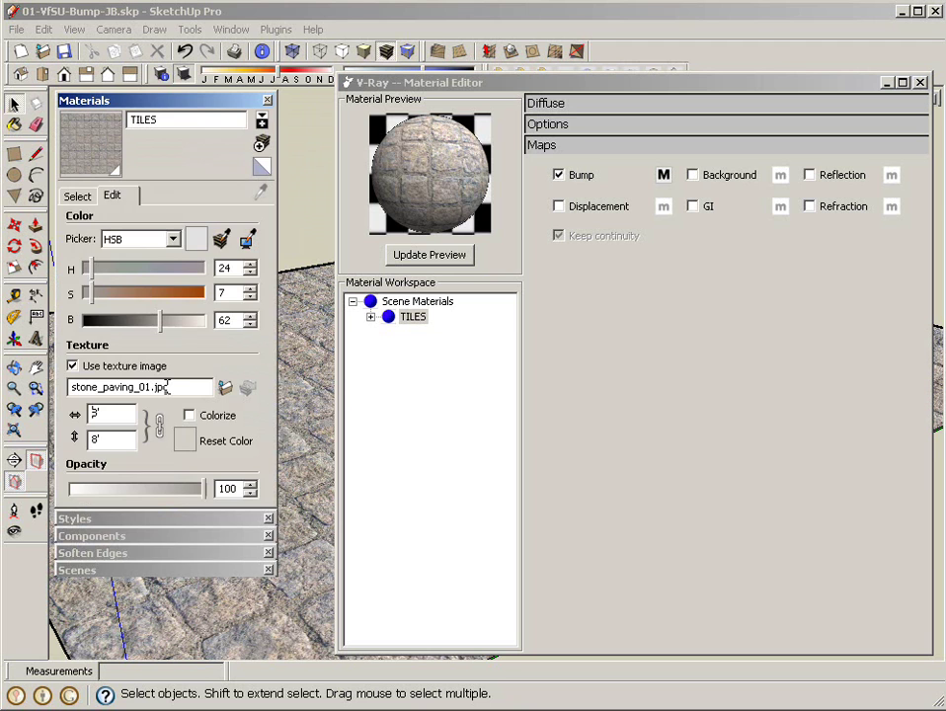
Try a bump multiplier of 10 on TILES and refresh the material preview.
left_click(161, 100)
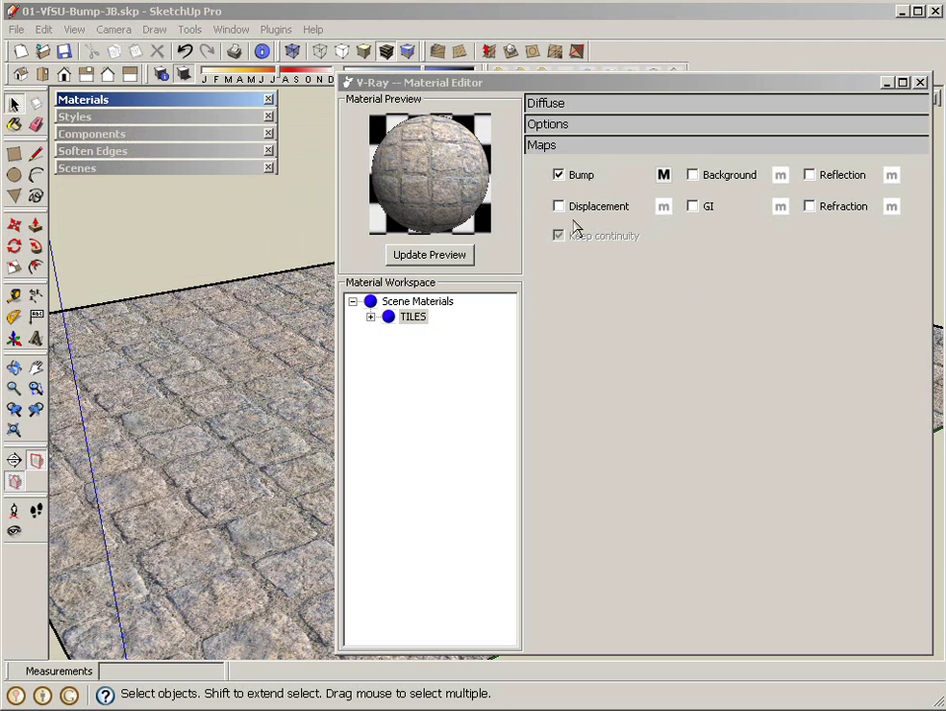
left_click(663, 176)
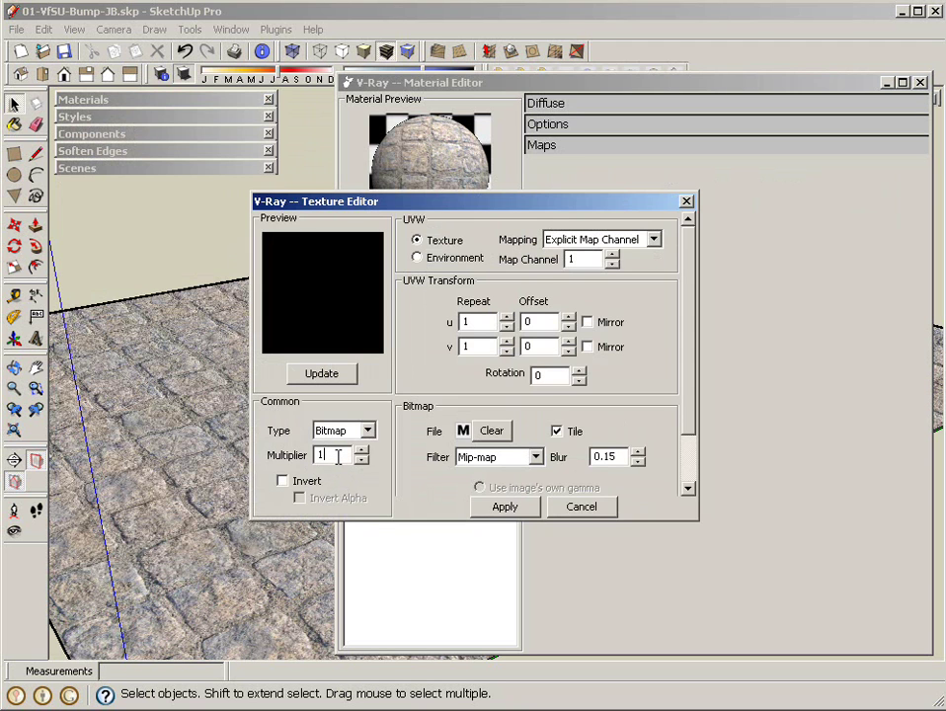
left_click(504, 507)
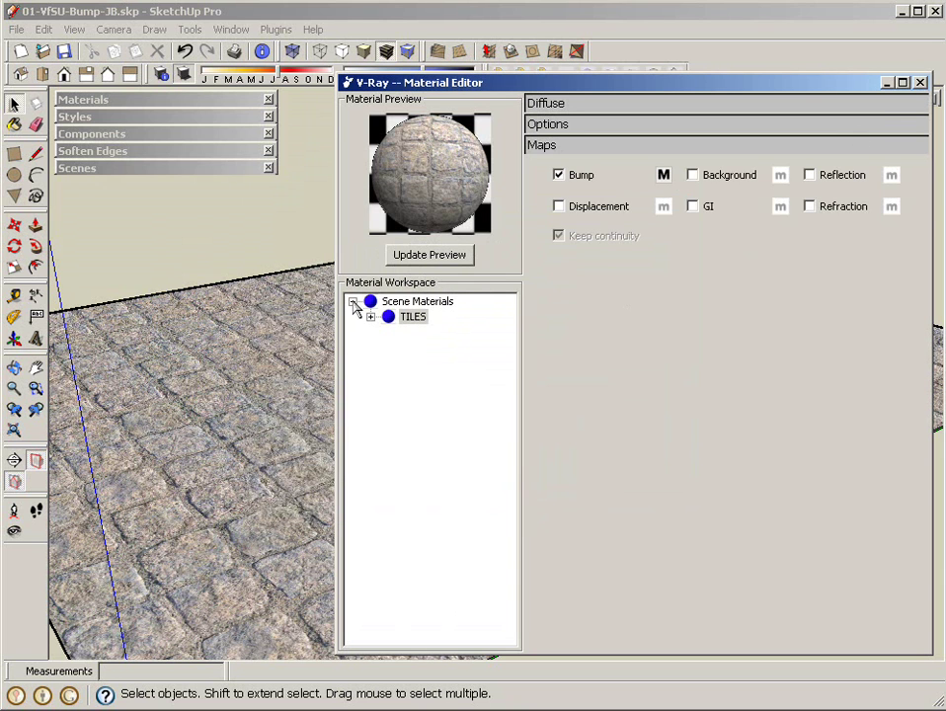
left_click(447, 255)
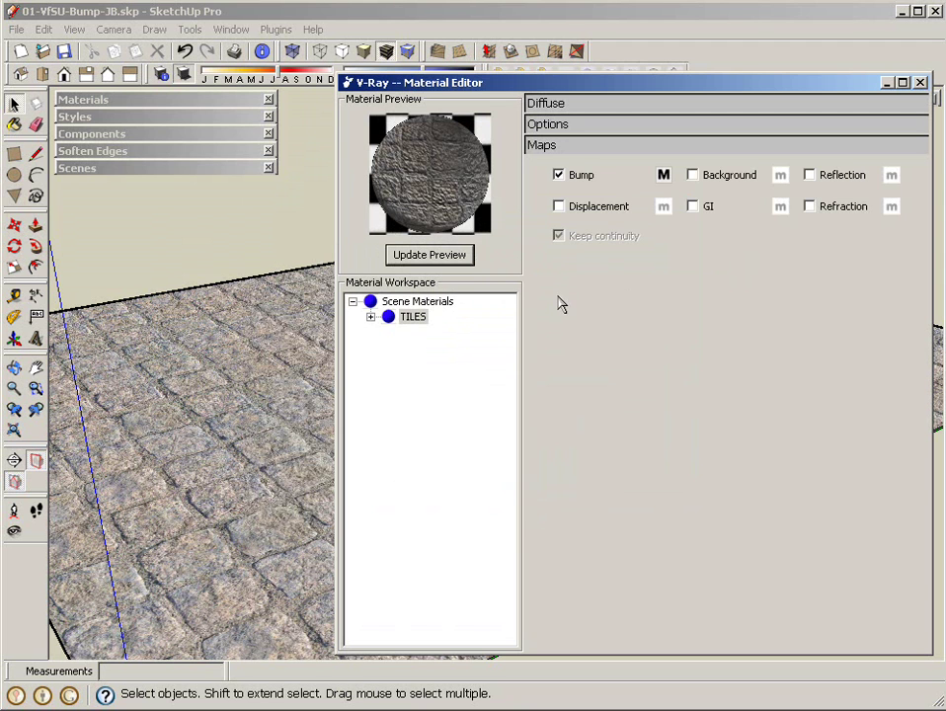
Lower the bump multiplier to 2, apply it and close the V-Ray Material Editor.
left_click(664, 175)
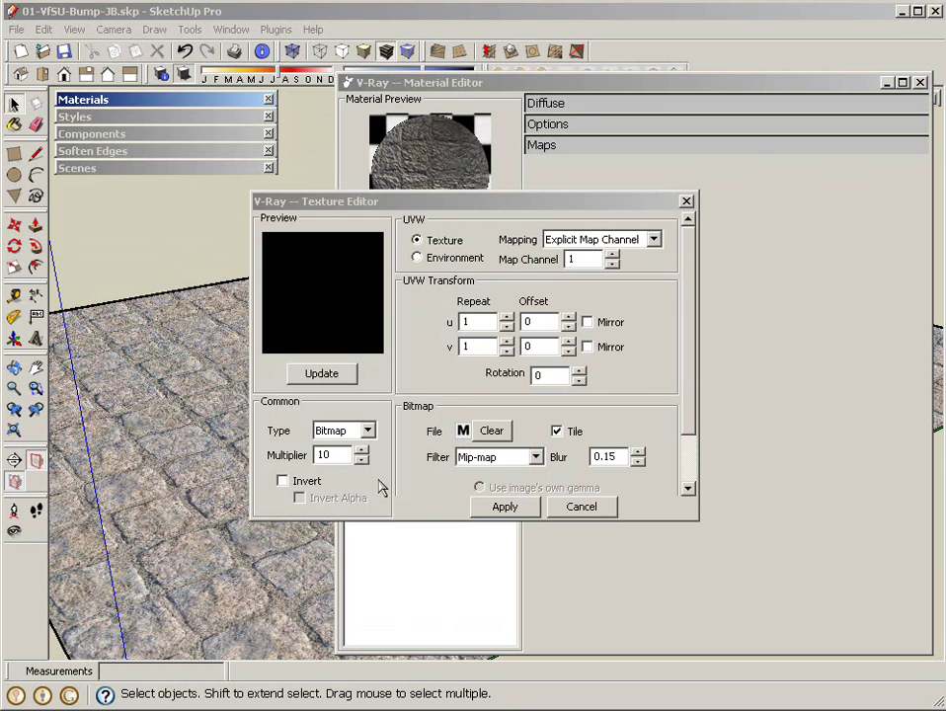
double_click(325, 455)
type("2")
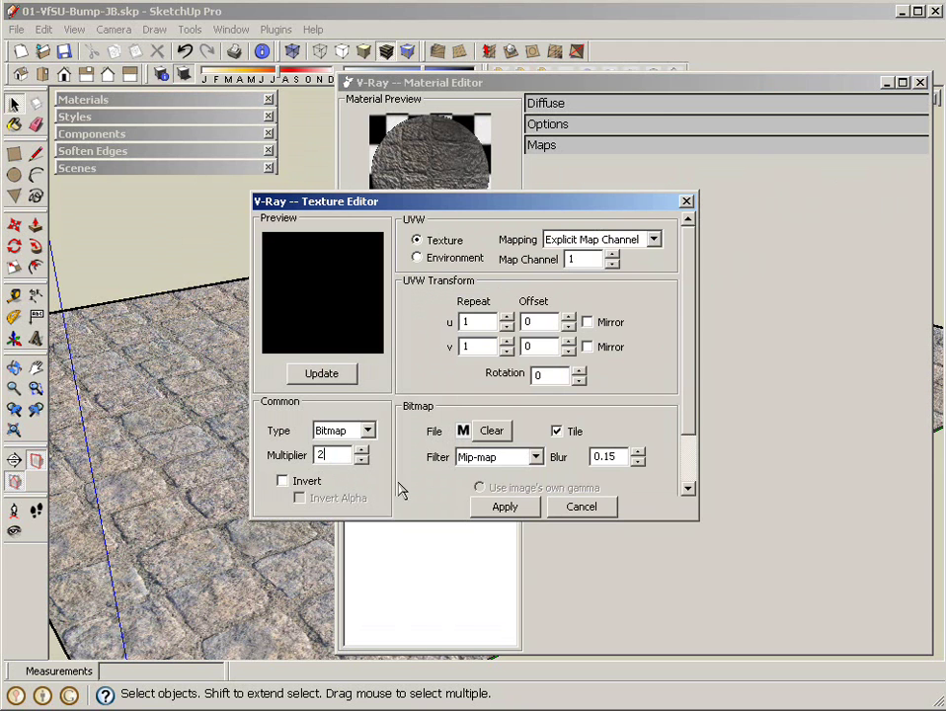
left_click(505, 506)
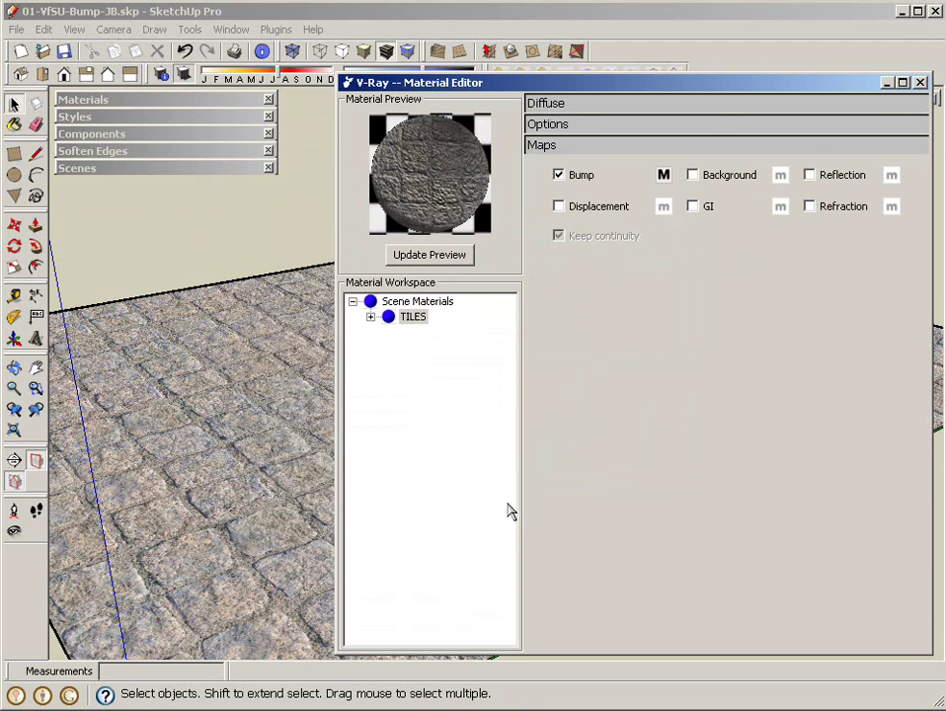
left_click(918, 85)
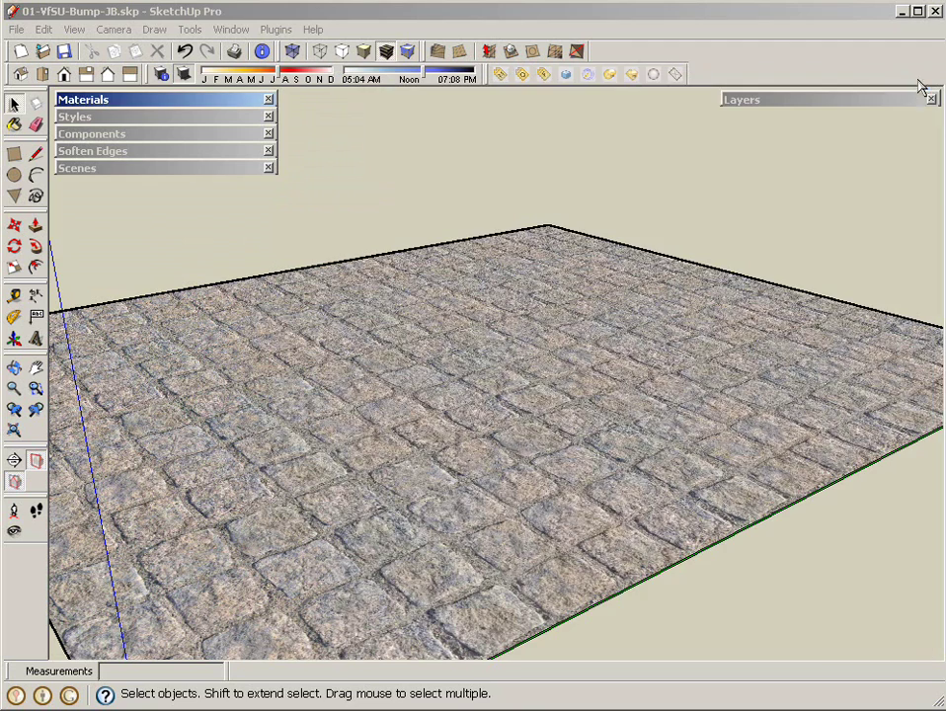
Render the paved plane in V-Ray with the frame buffer's follow-mouse region enabled.
left_click(568, 79)
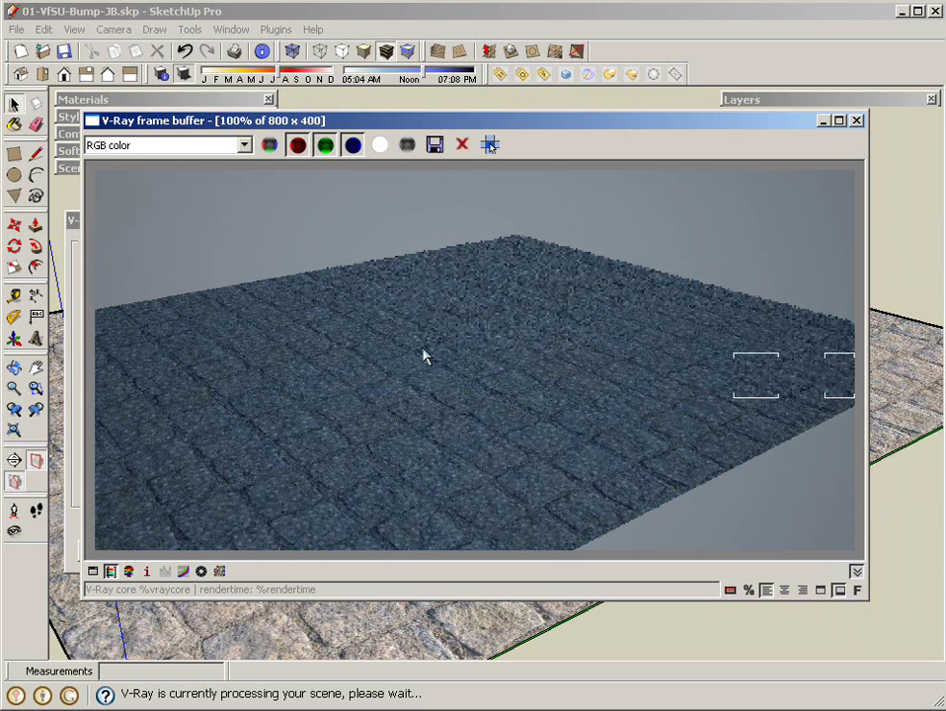
left_click(491, 145)
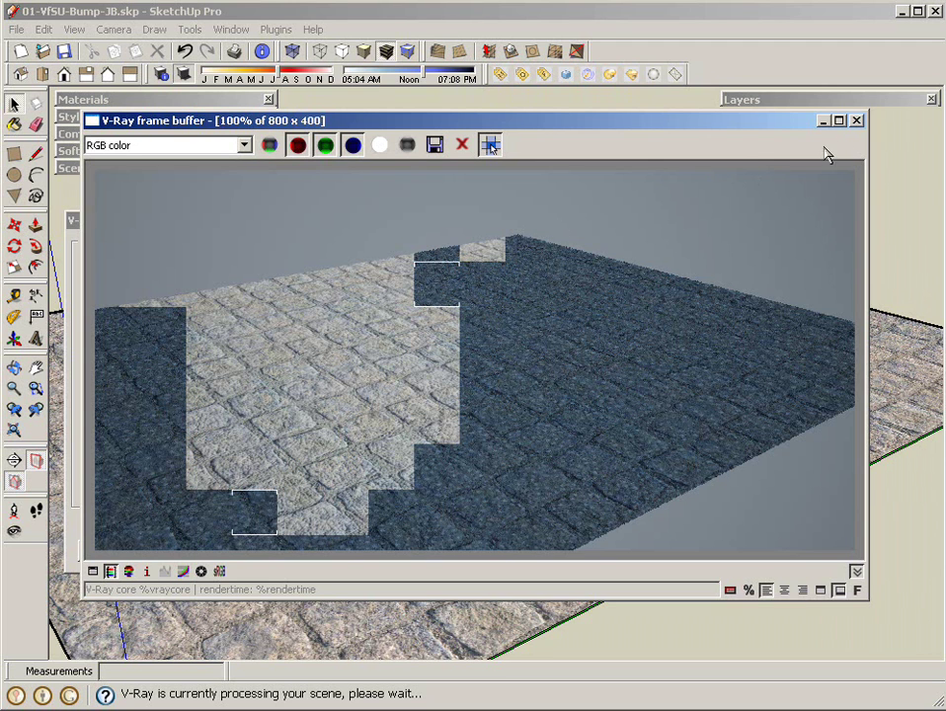
Cancel the render, then enable Displacement on TILES with a Bitmap texture type.
left_click(856, 120)
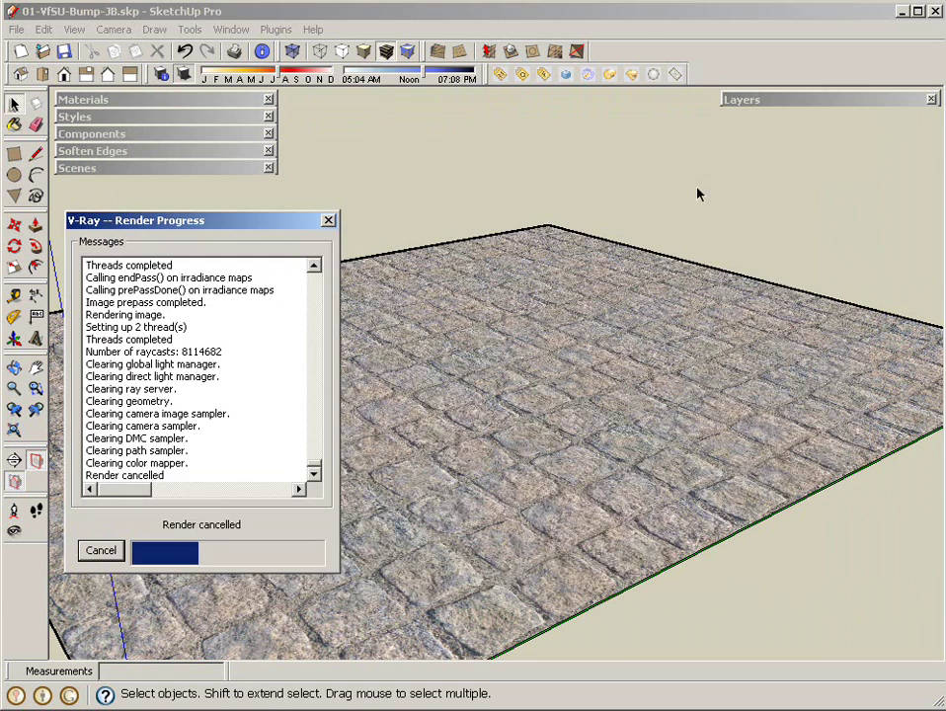
left_click(329, 221)
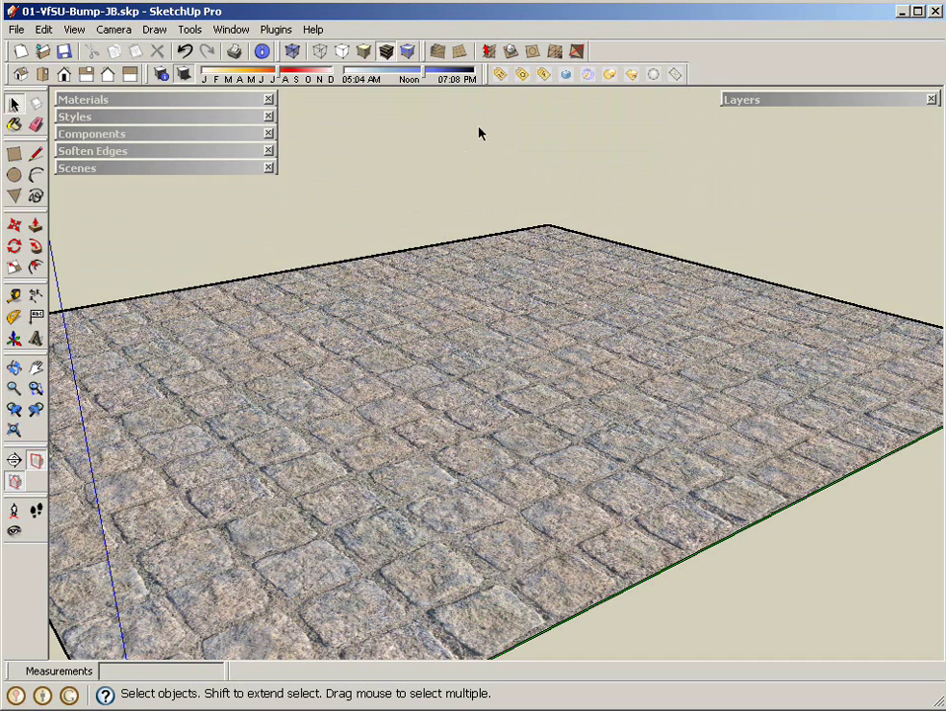
left_click(501, 75)
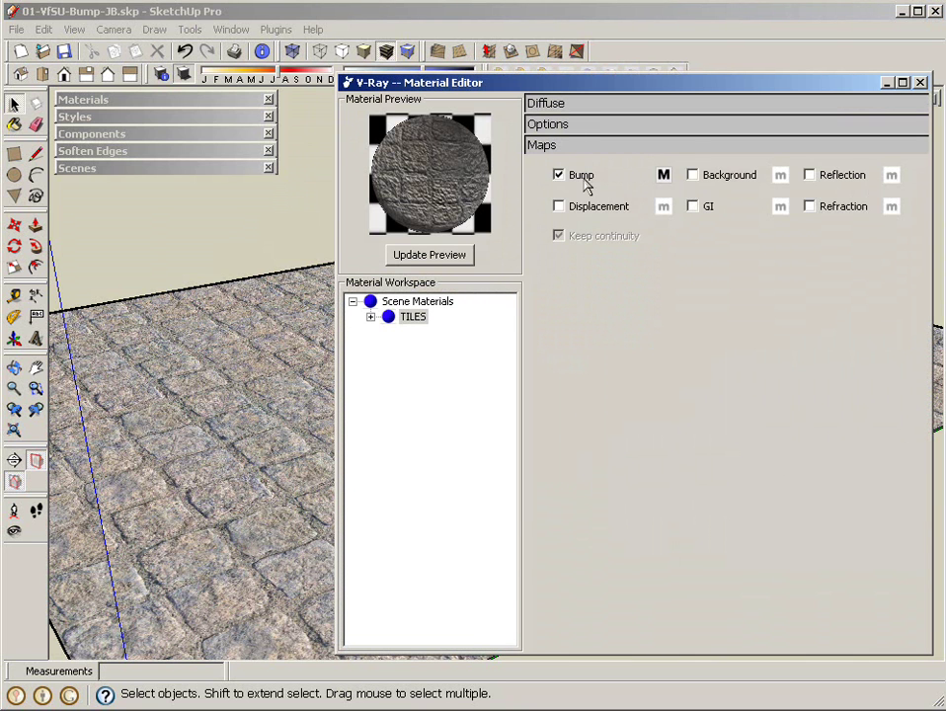
left_click(559, 206)
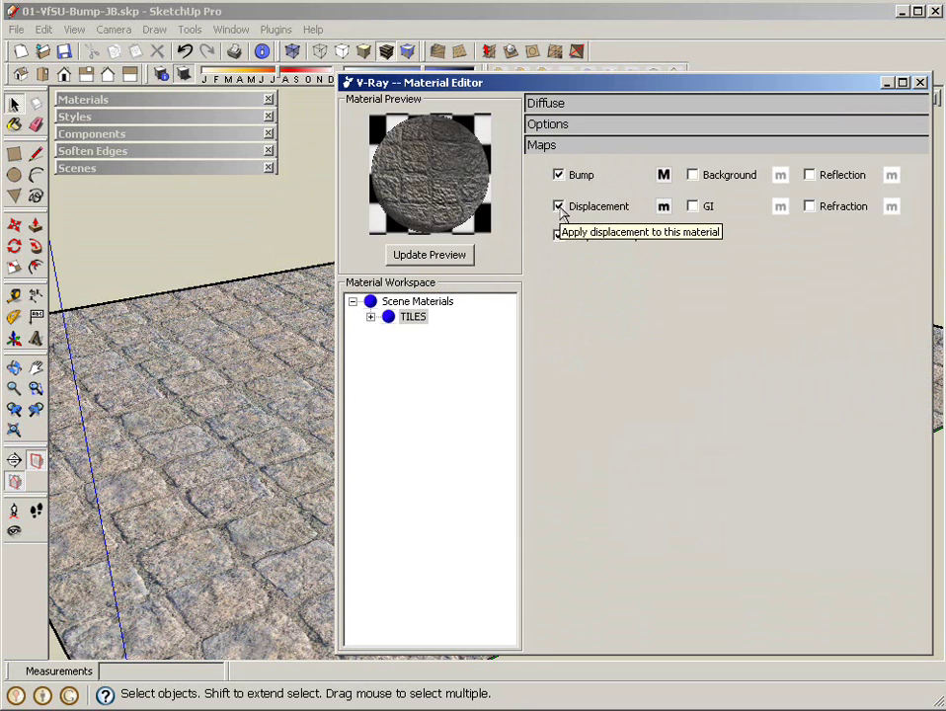
left_click(663, 209)
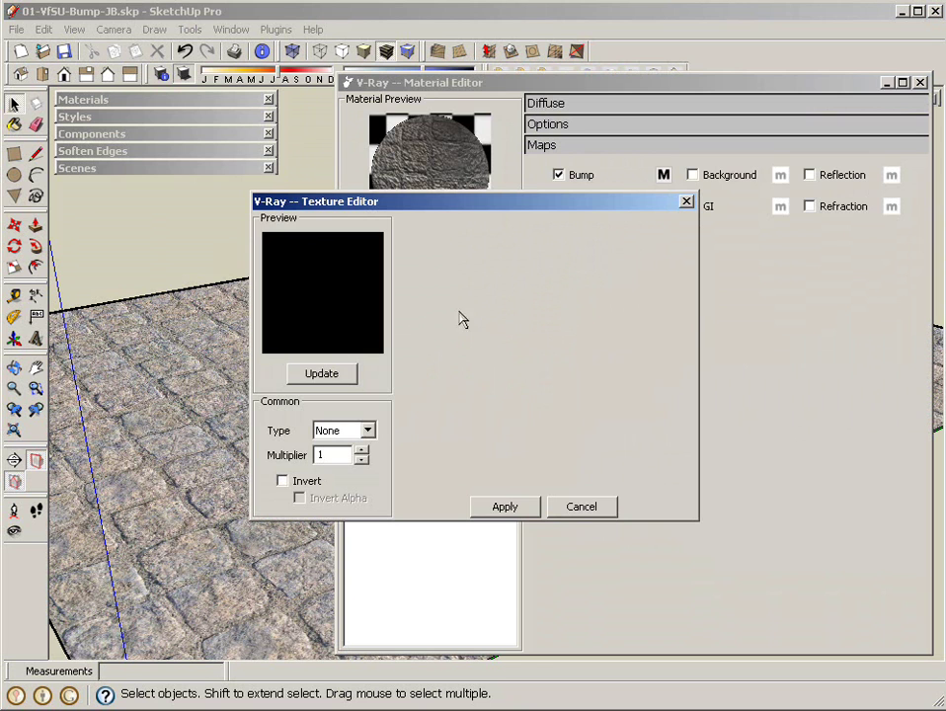
left_click(365, 431)
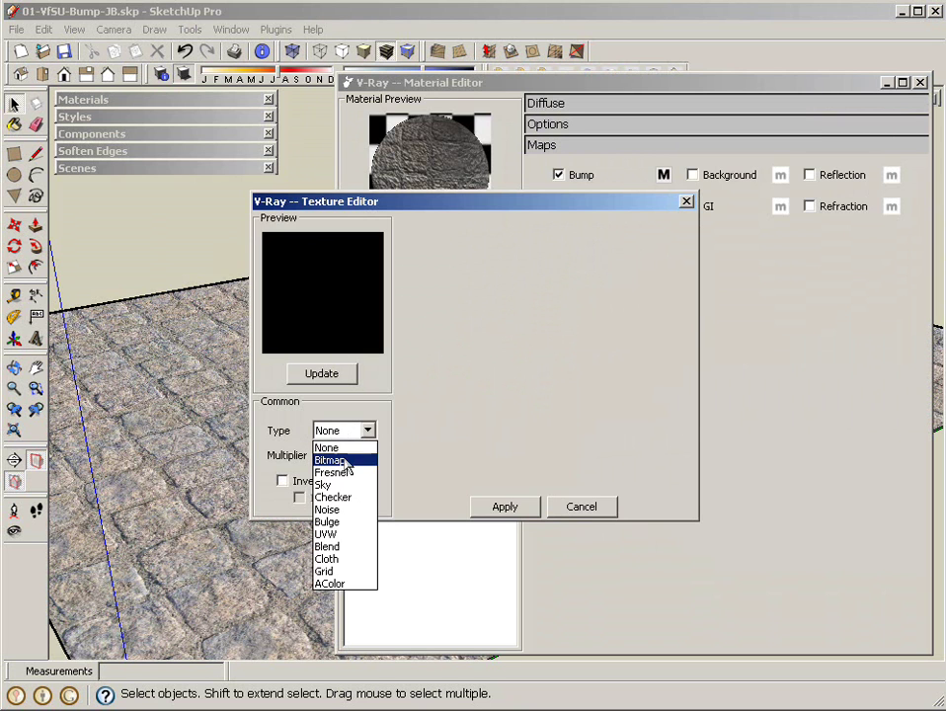
left_click(341, 461)
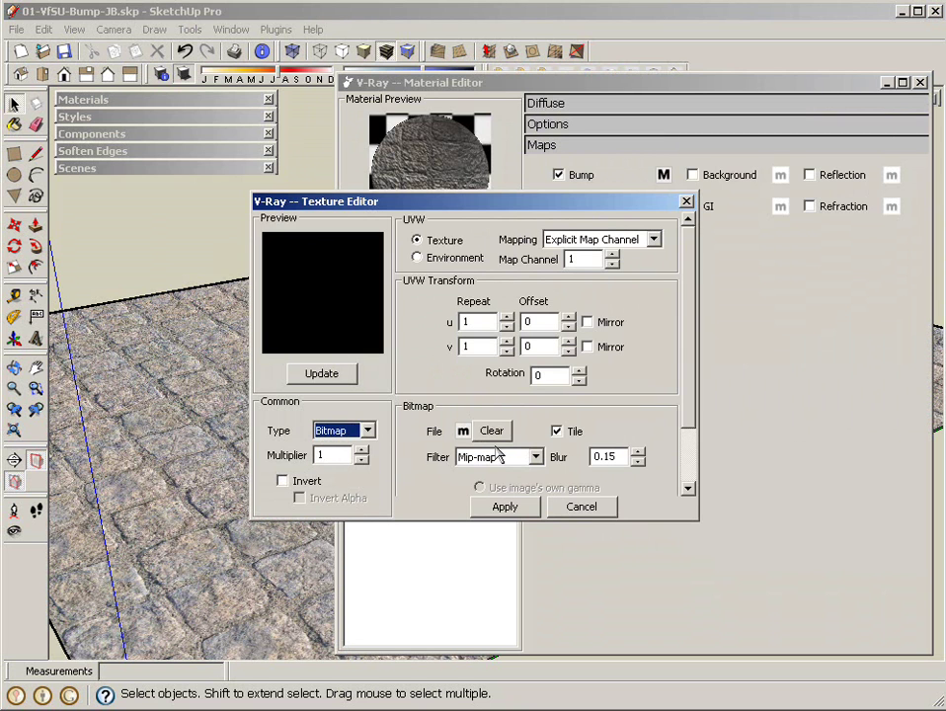
Load stone_paving_01_bump.jpg as the displacement bitmap and refresh its preview.
left_click(463, 432)
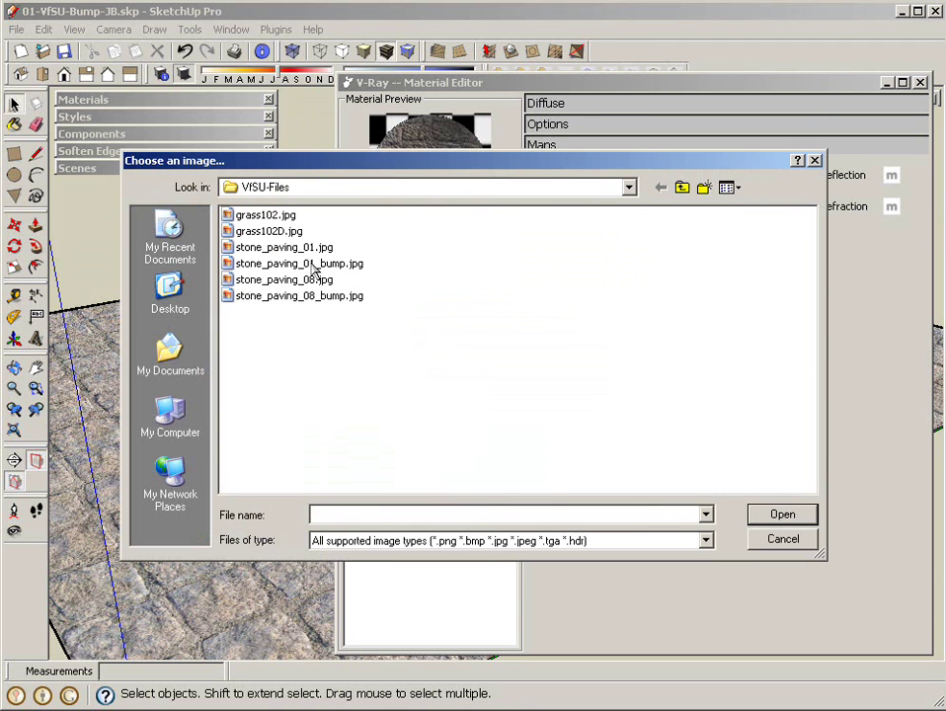
left_click(314, 265)
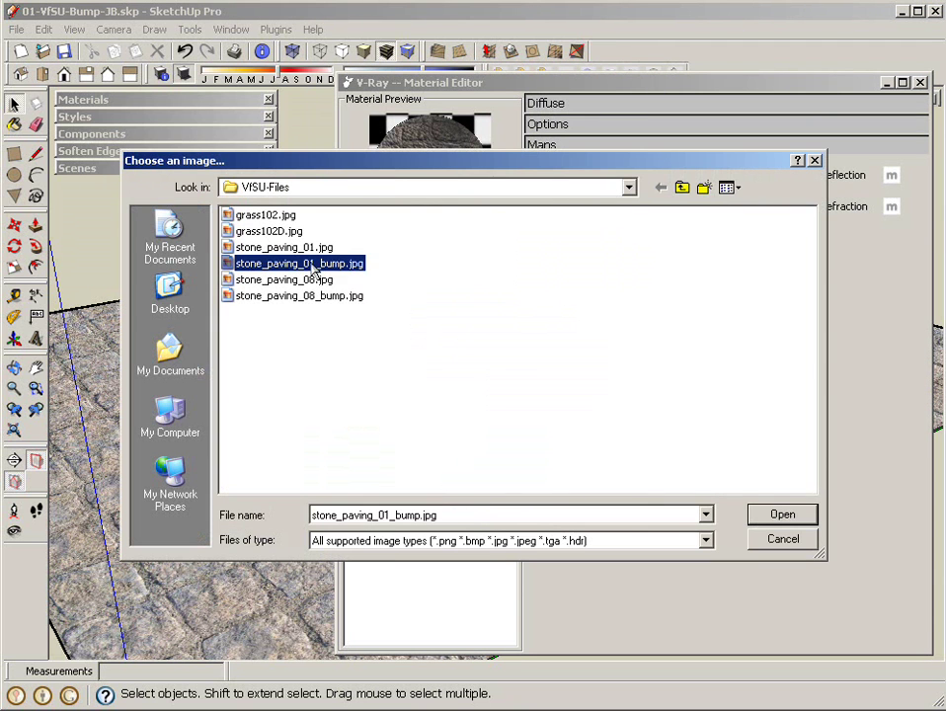
left_click(779, 522)
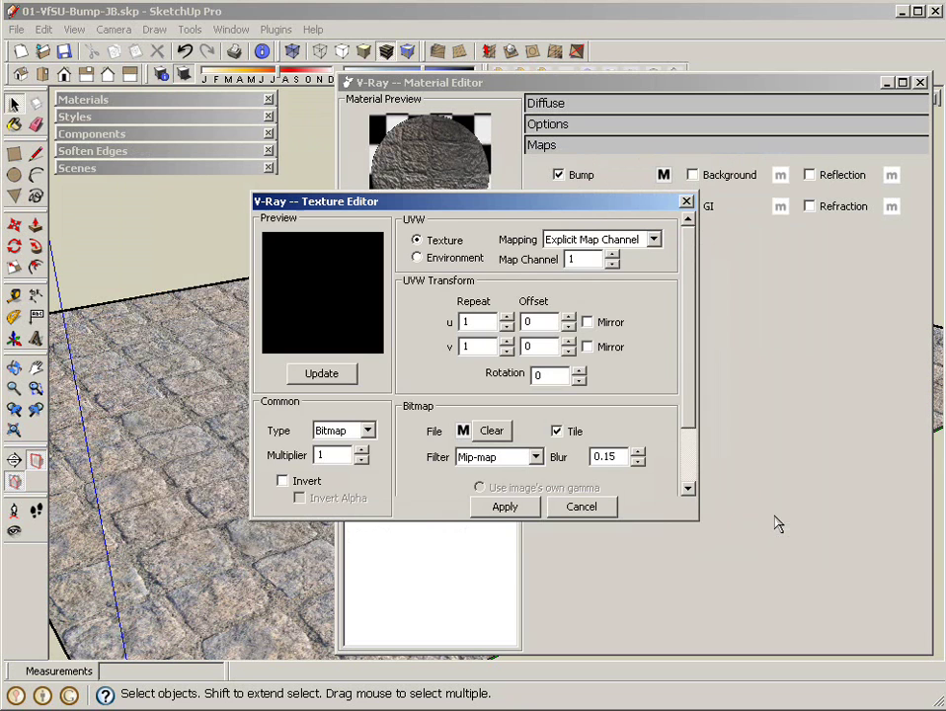
left_click(326, 373)
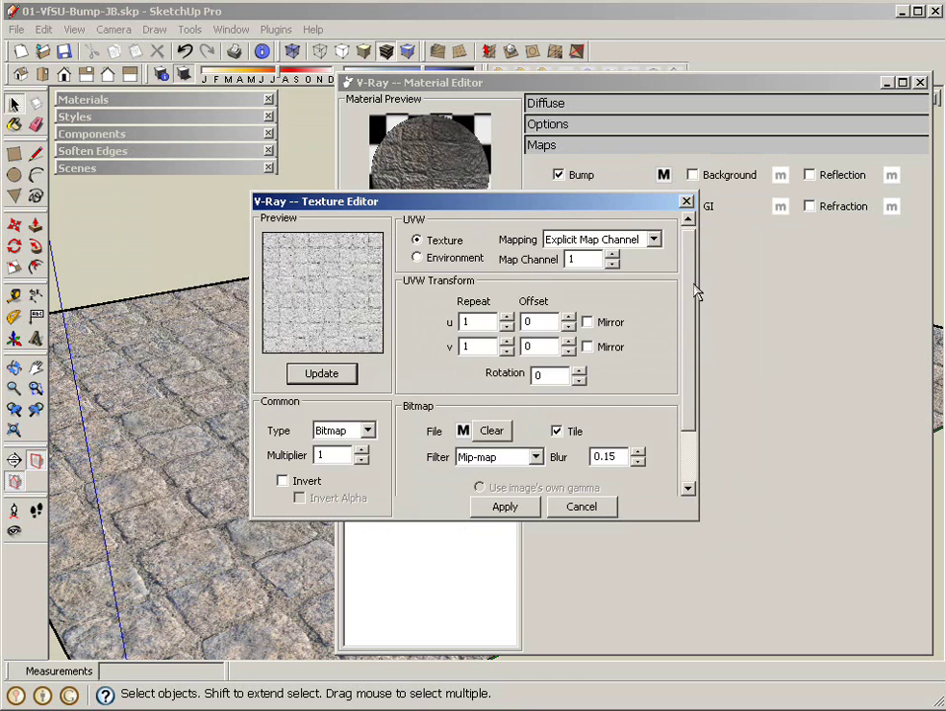
left_click_drag(694, 292, 692, 317)
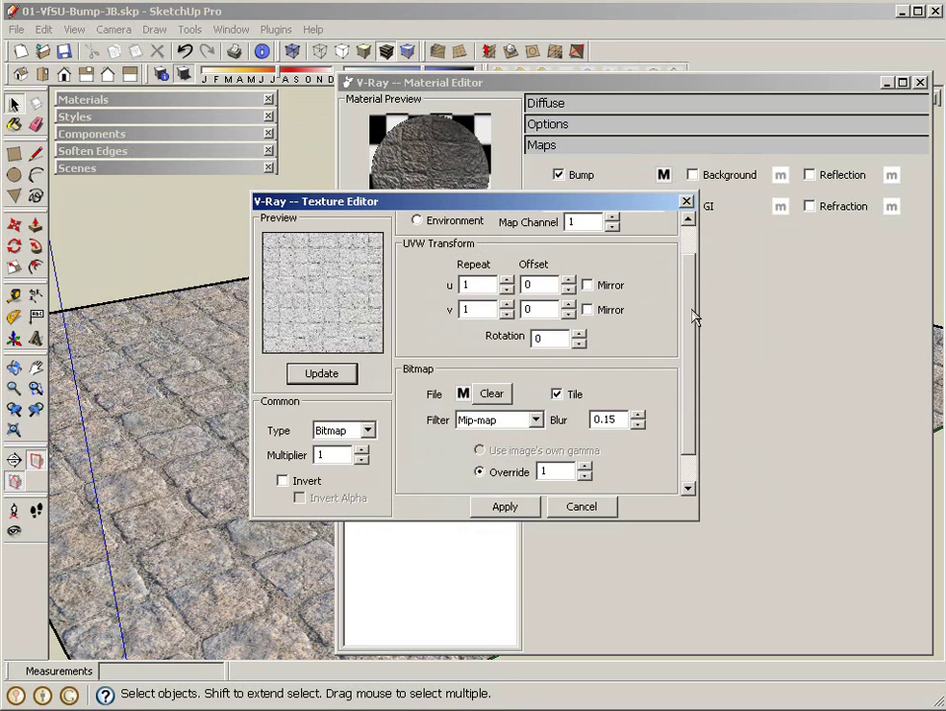
Set the displacement multiplier to 5, apply it and close the Material Editor.
left_click(334, 454)
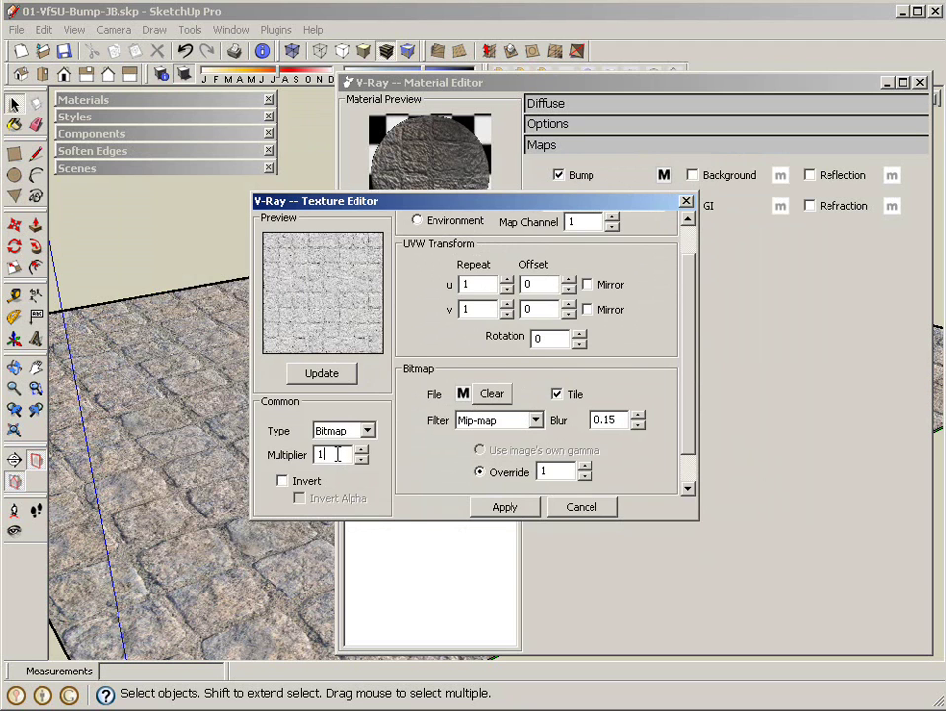
left_click_drag(334, 455, 312, 477)
type("5")
left_click(504, 507)
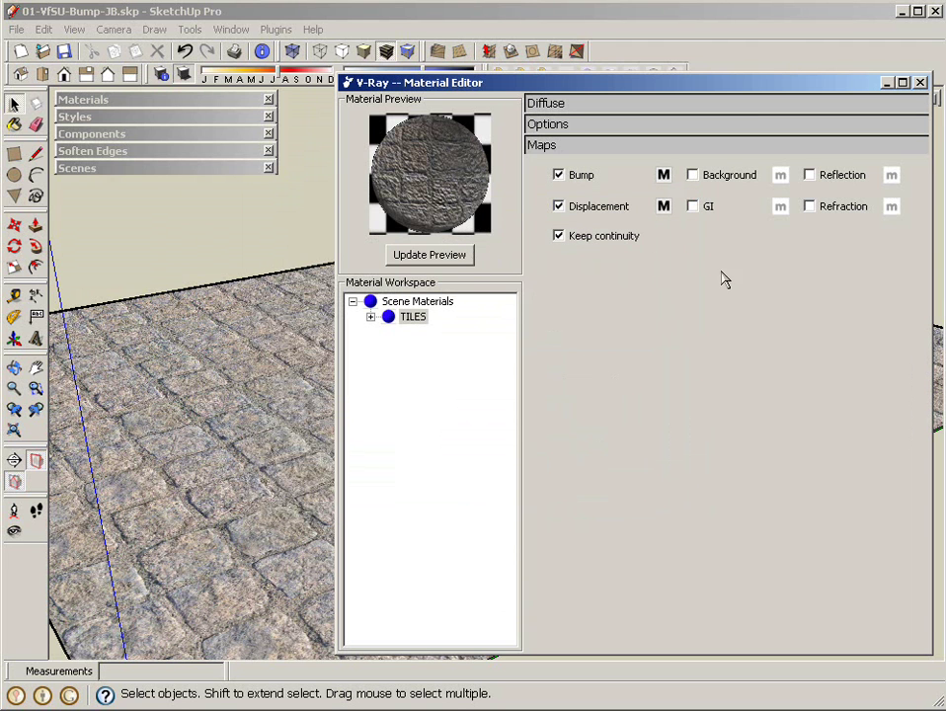
left_click(920, 82)
Make the cobblestone ground face and its edges into a single group, then deselect it.
left_click(535, 360)
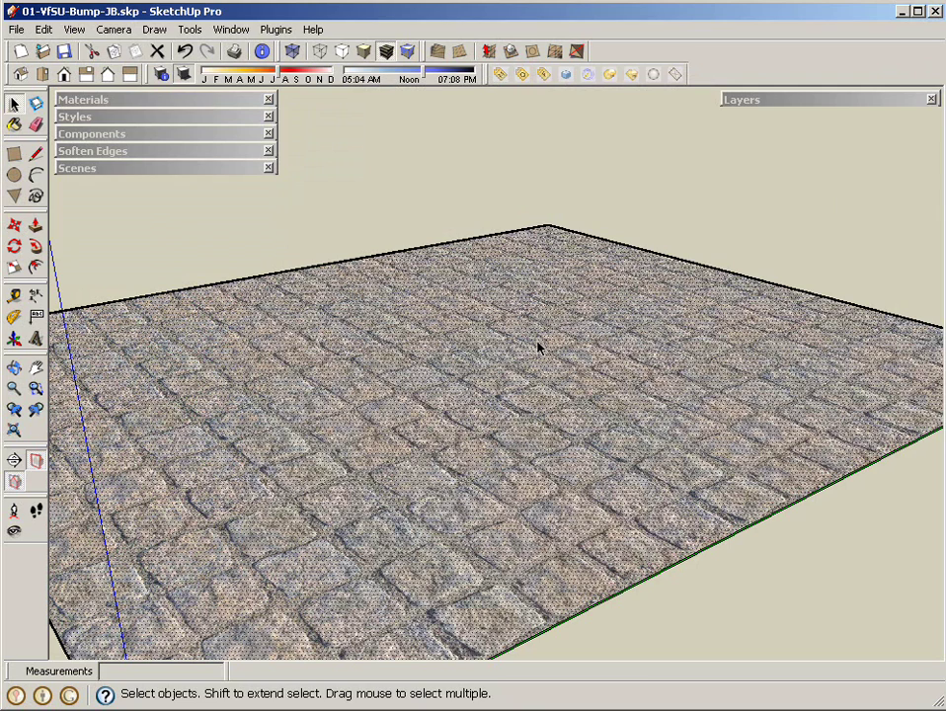
left_click(505, 228)
double_click(522, 318)
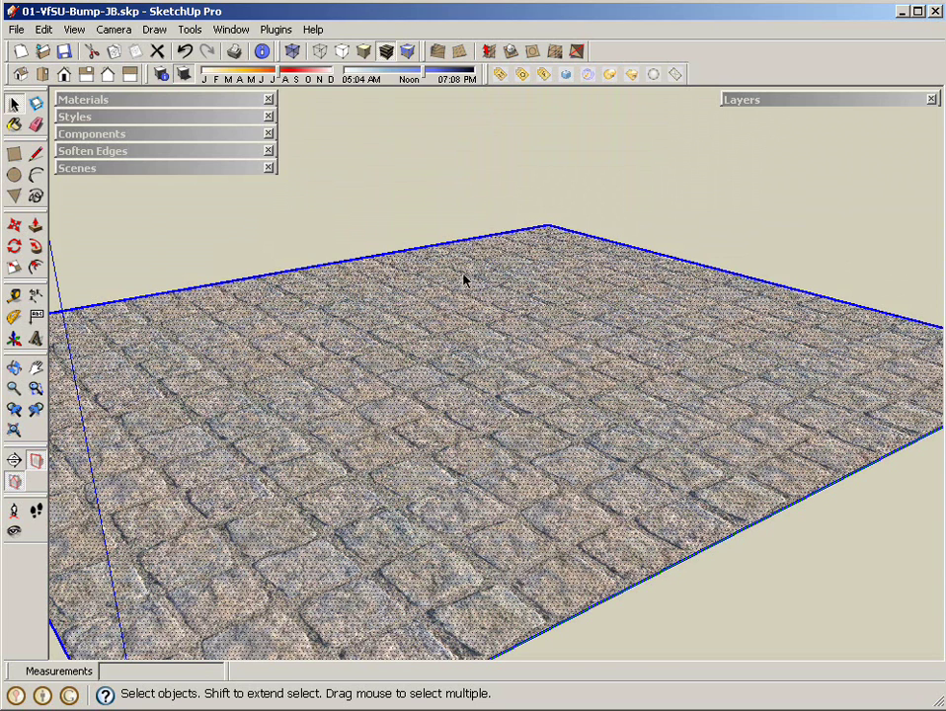
right_click(535, 348)
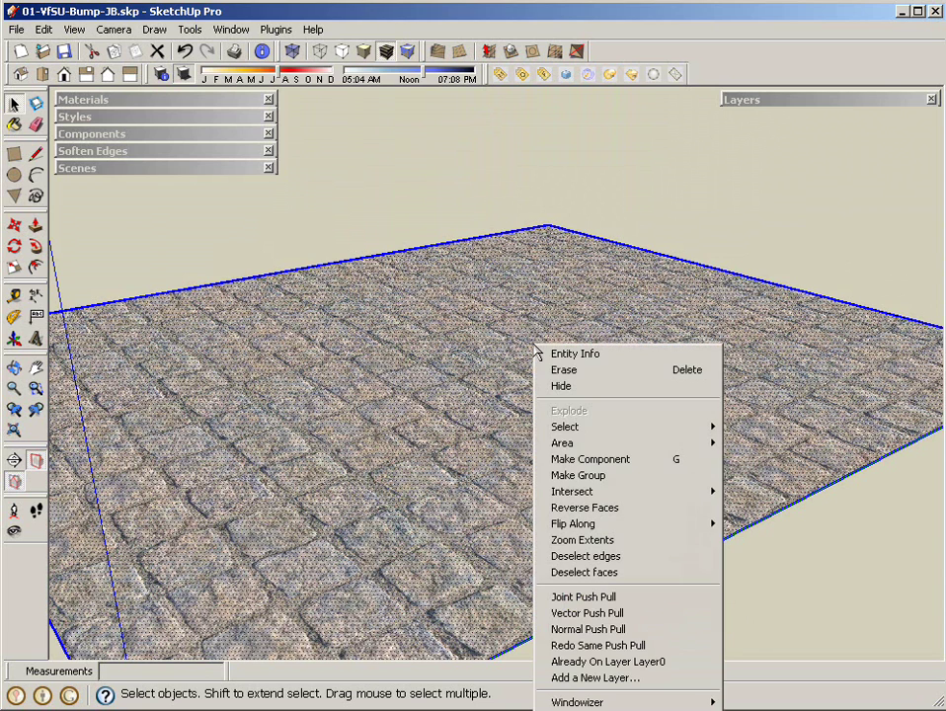
left_click(597, 477)
left_click(446, 183)
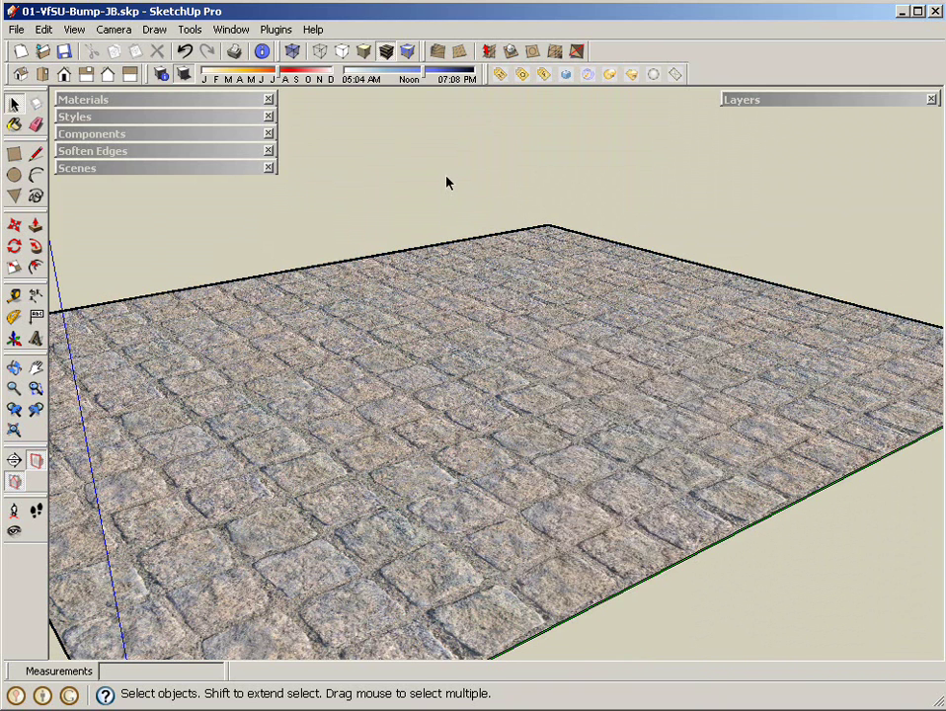
left_click(522, 76)
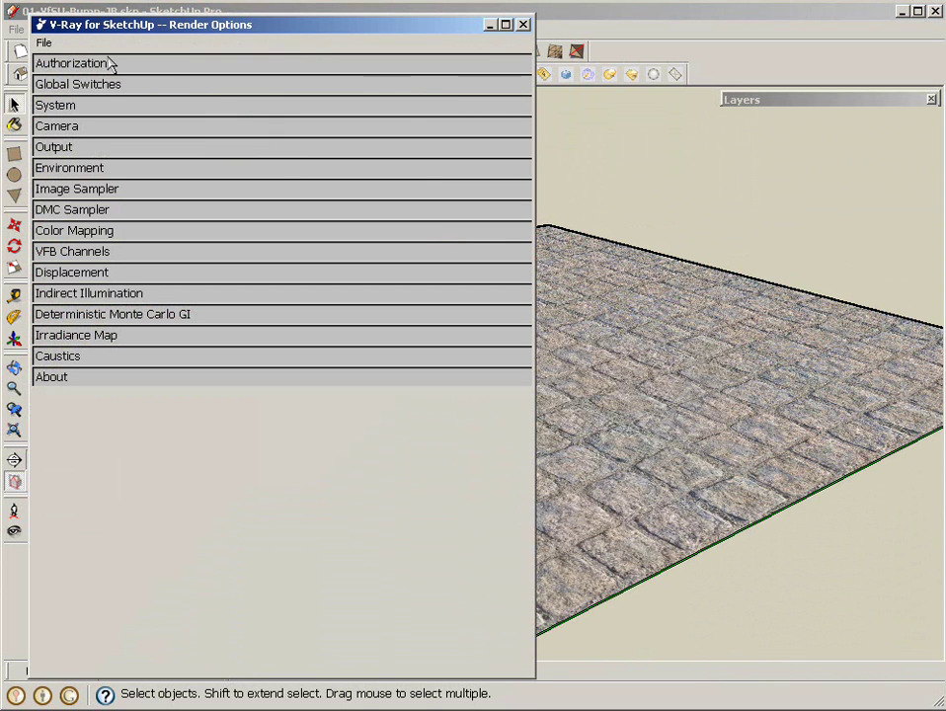
left_click(99, 273)
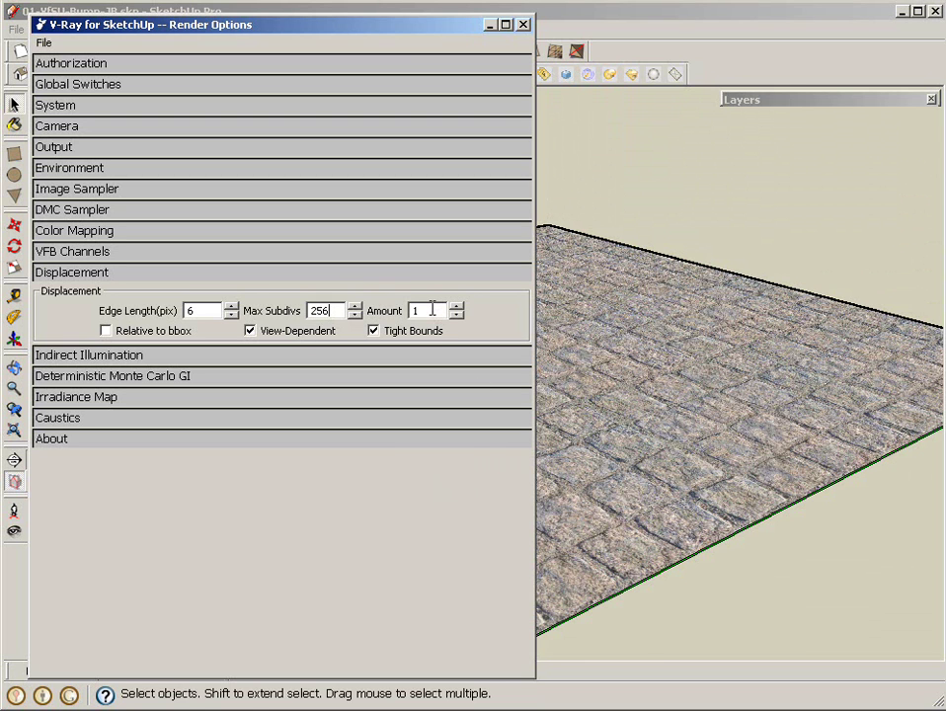
left_click(524, 24)
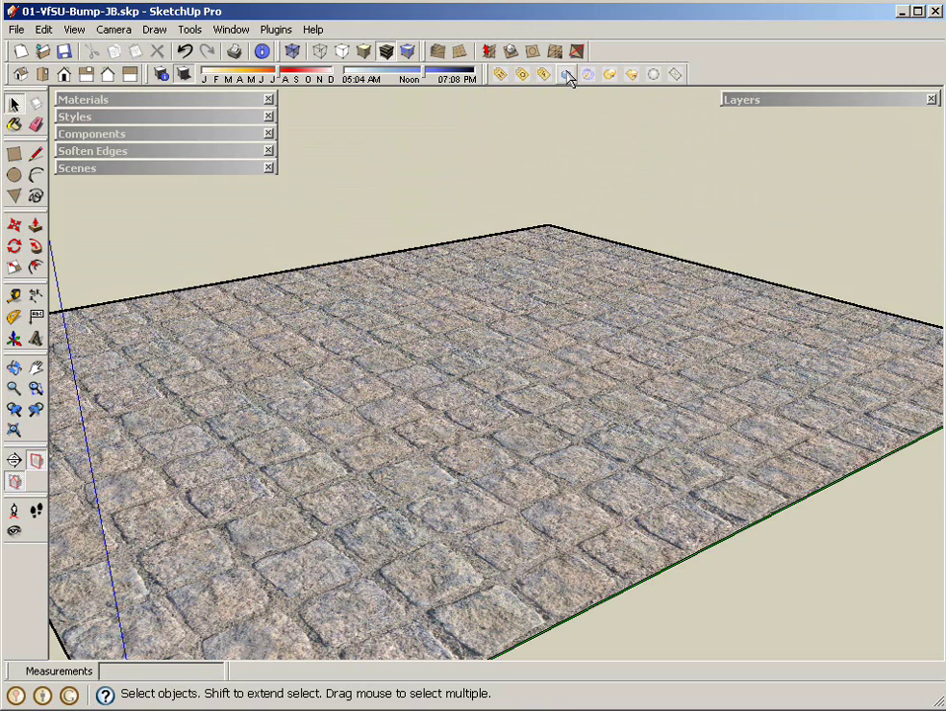
Render the displaced stone plane in V-Ray and stamp the 12m 31.1s render time on it.
left_click(567, 76)
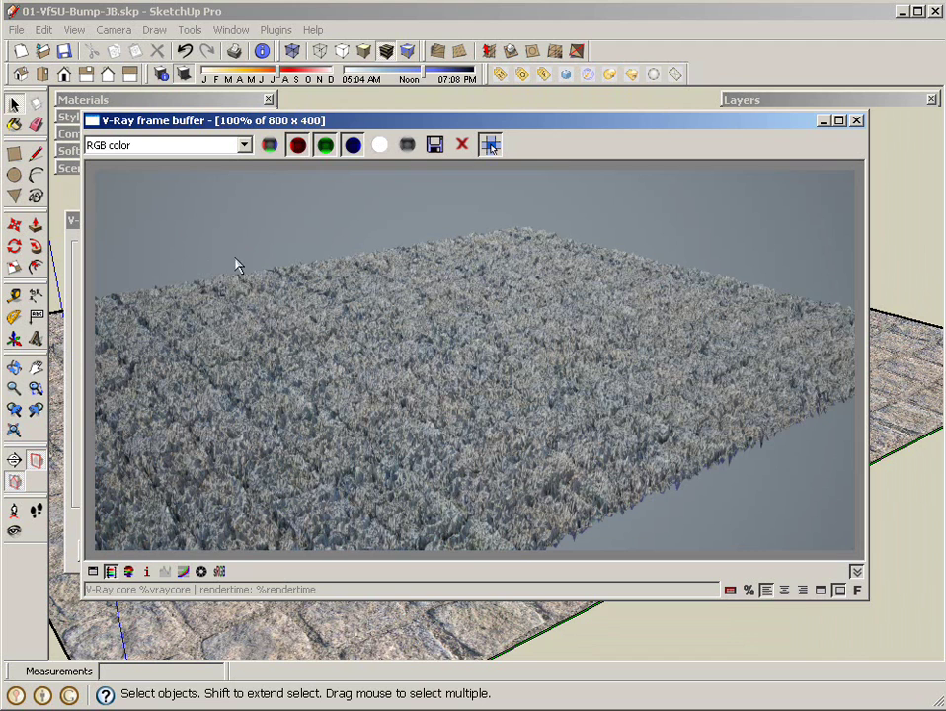
left_click(731, 590)
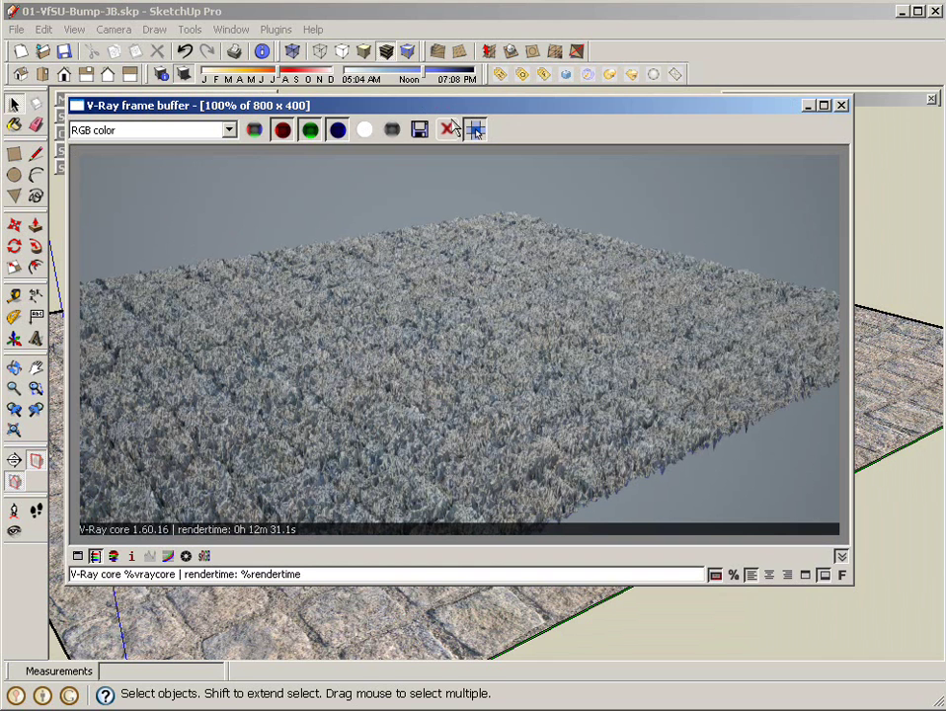
left_click_drag(437, 120, 421, 106)
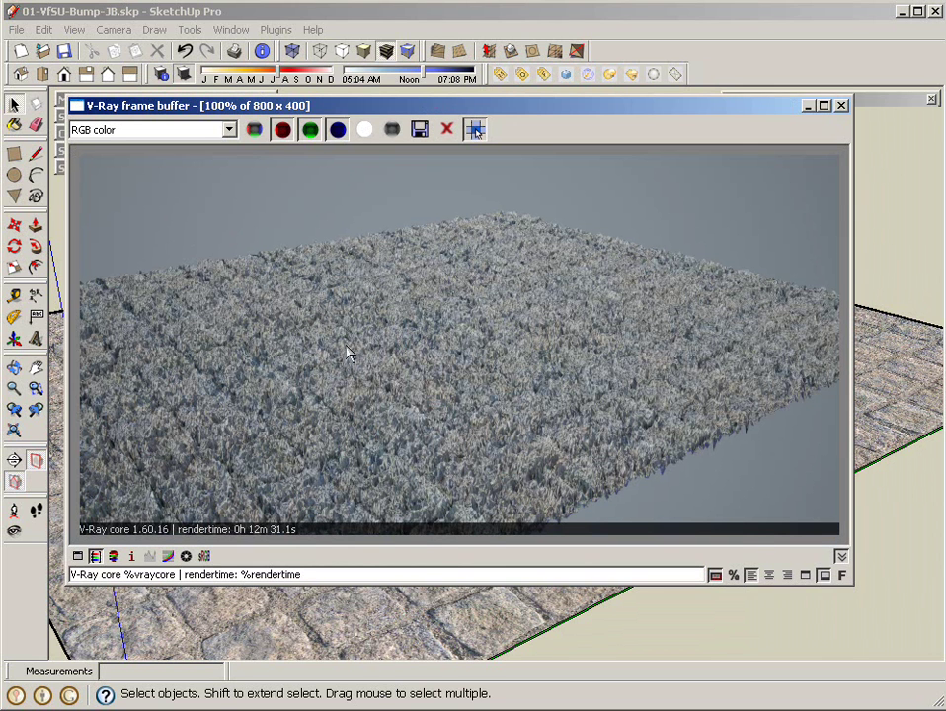